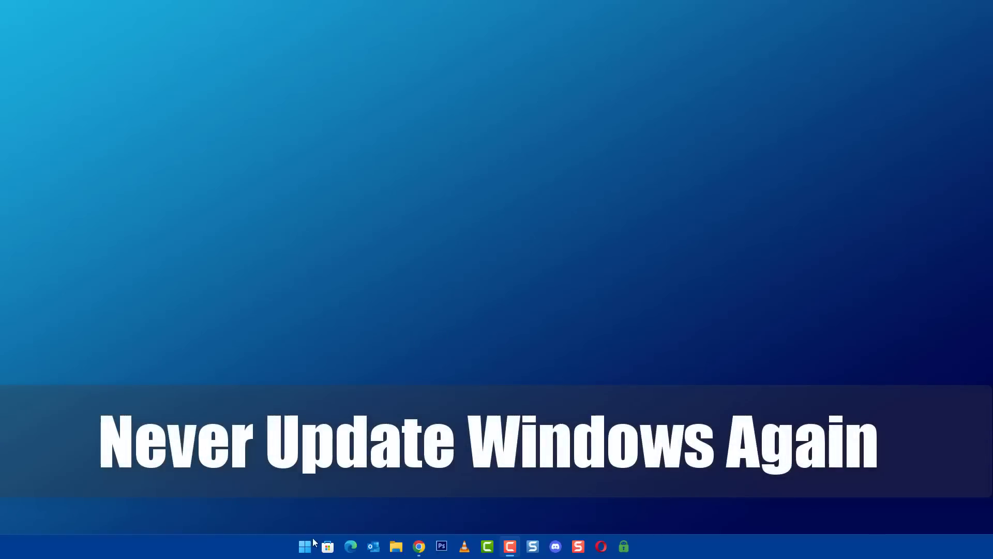
Step: Launch the Windows Settings app from the Start menu
{"action": "left_click", "coordinate": [312, 546]}
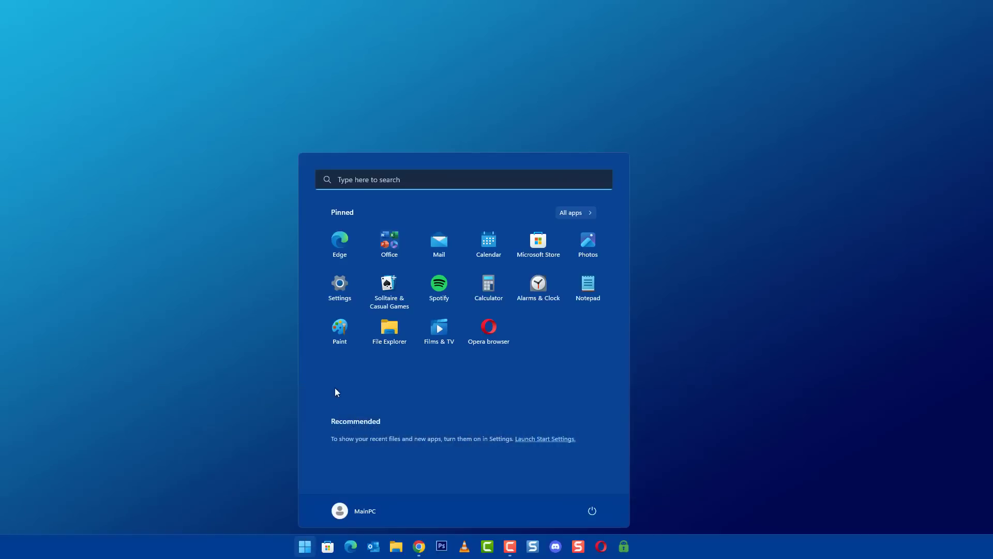
{"action": "left_click", "coordinate": [342, 289]}
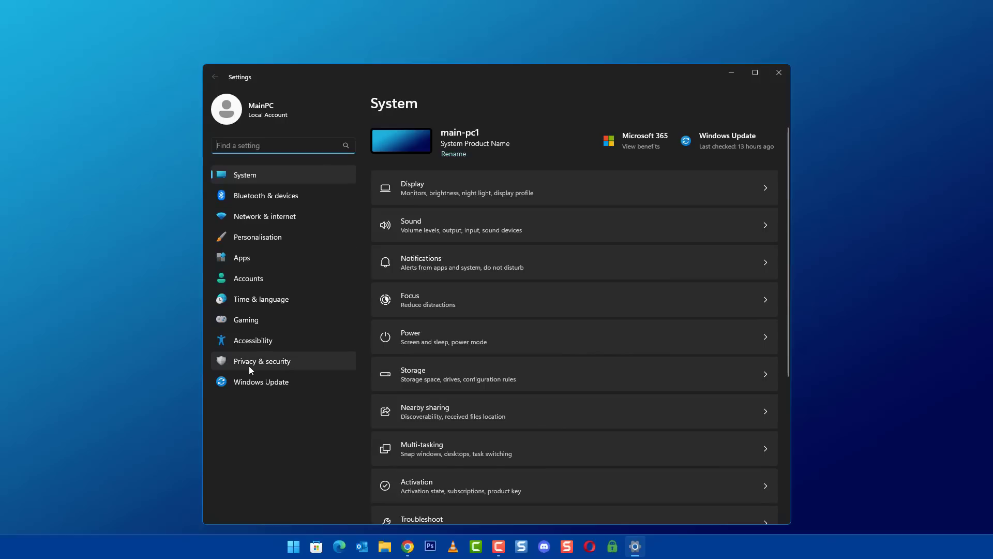
Step: On the Windows Update page, review the 1–5 week pause options without changing the 1-week pause
{"action": "left_click", "coordinate": [245, 383]}
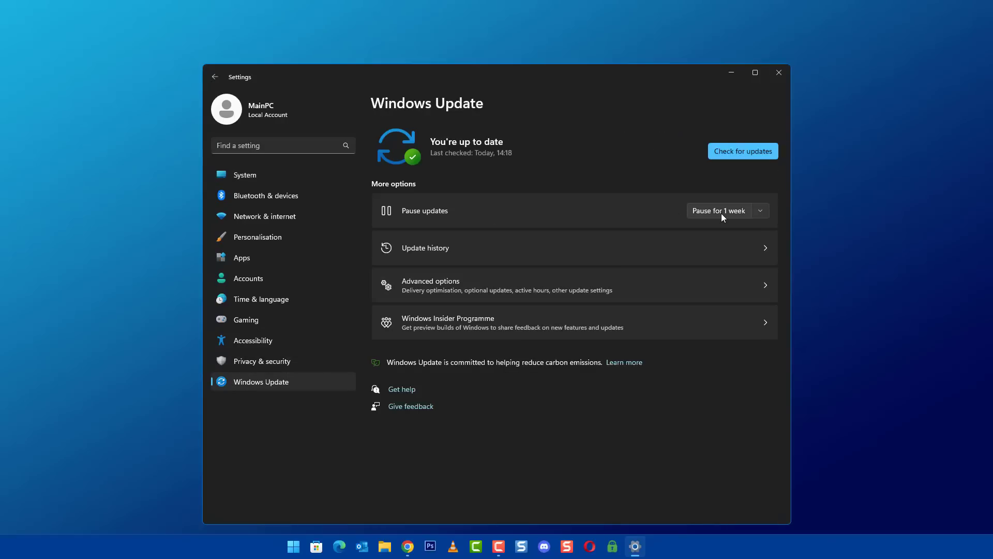
{"action": "left_click", "coordinate": [765, 211]}
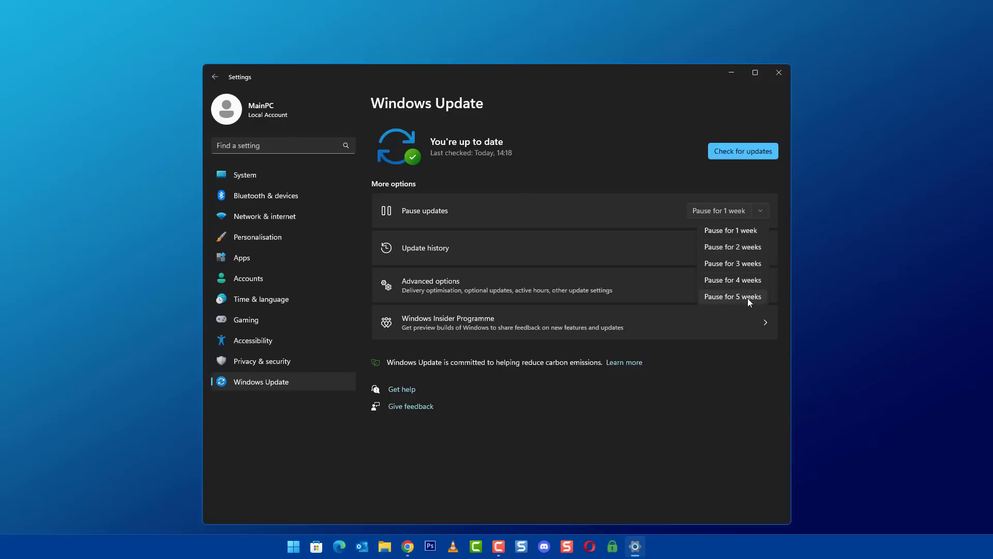
{"action": "left_click", "coordinate": [676, 171]}
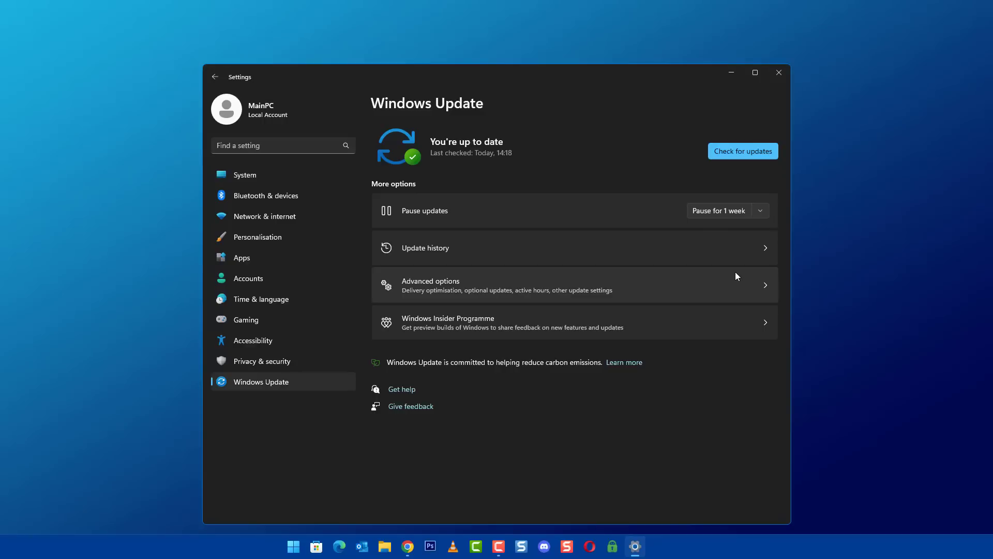
{"action": "key", "text": "F10"}
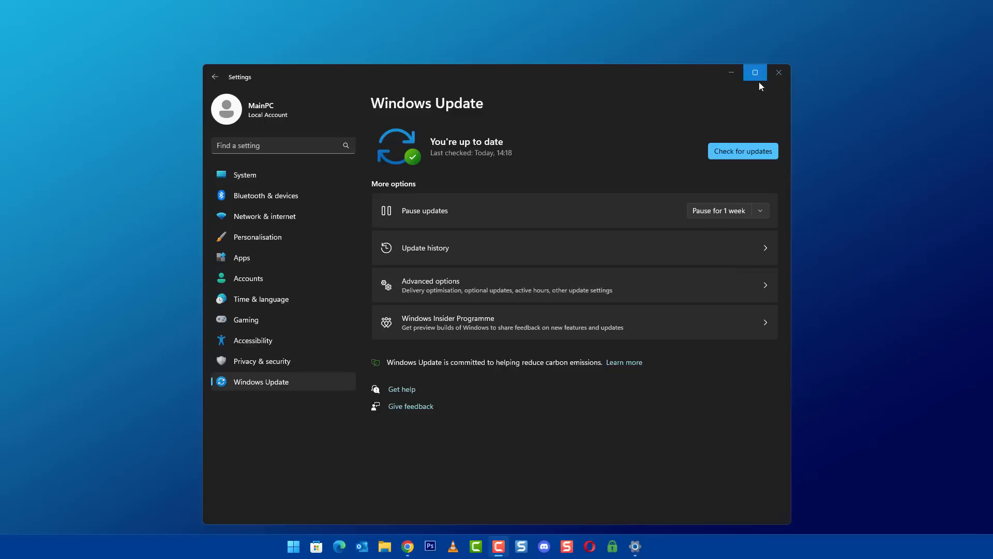
Step: Close Settings and search the Start menu for regedit
{"action": "left_click", "coordinate": [778, 73]}
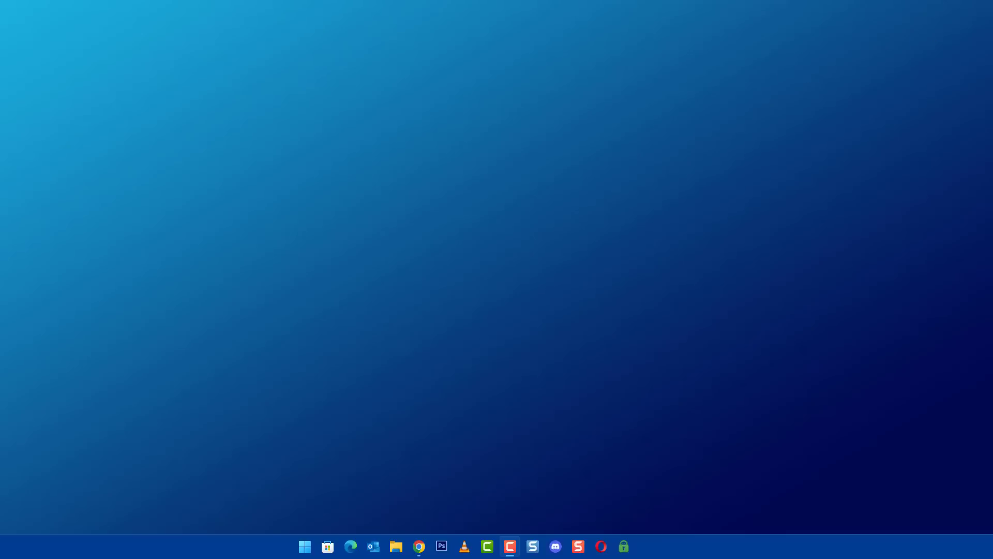
{"action": "left_click", "coordinate": [305, 547]}
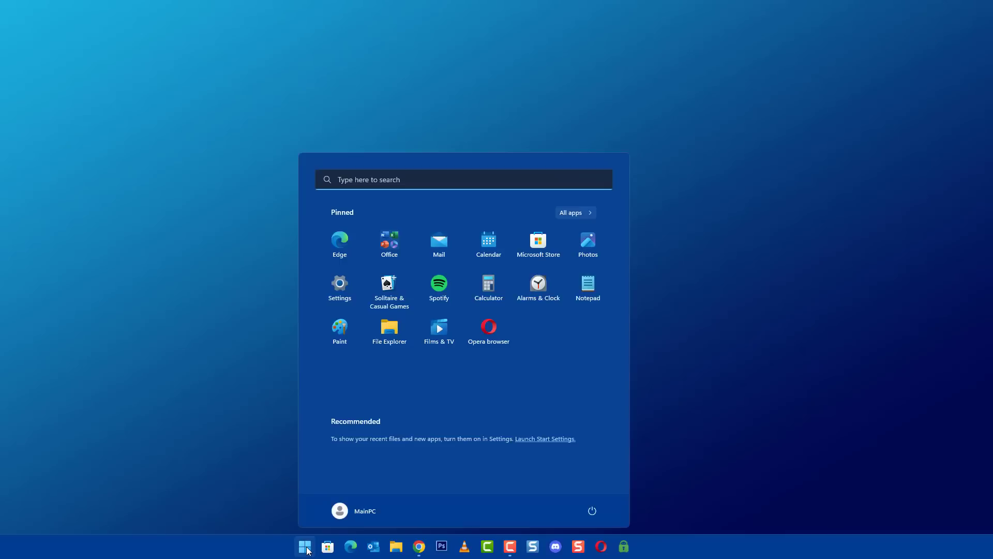
{"action": "left_click", "coordinate": [369, 172]}
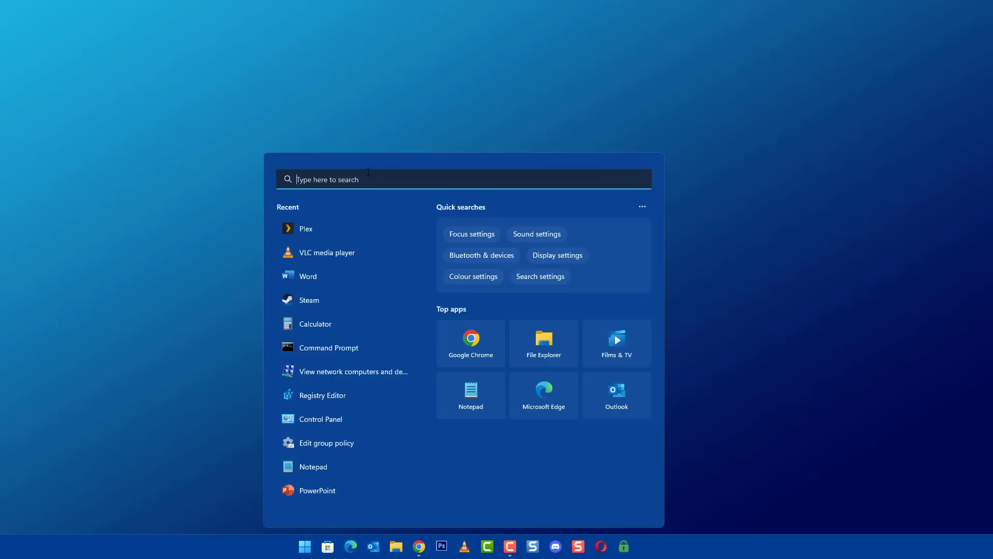
{"action": "type", "text": "regedit"}
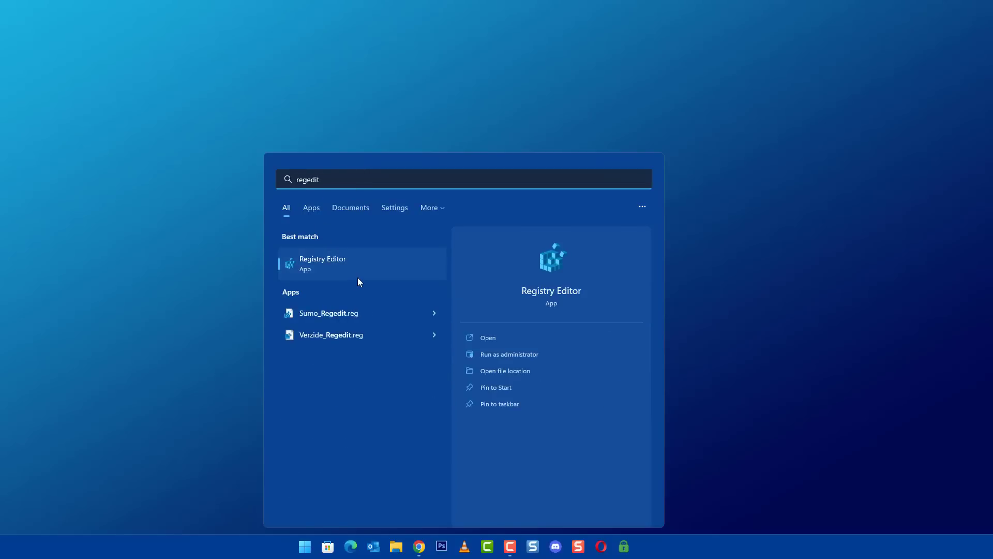
Step: Launch Registry Editor and expand HKEY_LOCAL_MACHINE > SOFTWARE > Microsoft down to WindowsUpdate
{"action": "left_click", "coordinate": [333, 263]}
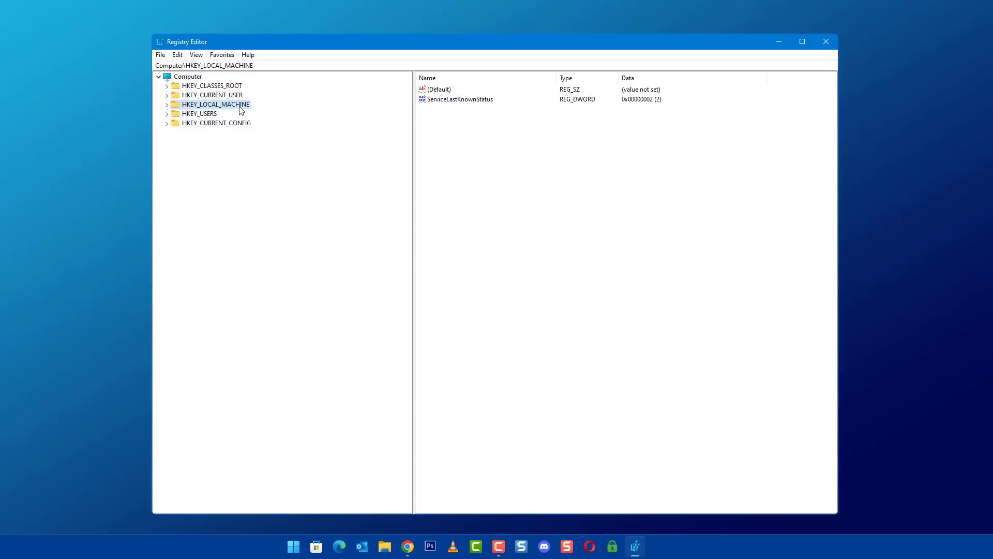
{"action": "left_click", "coordinate": [167, 104]}
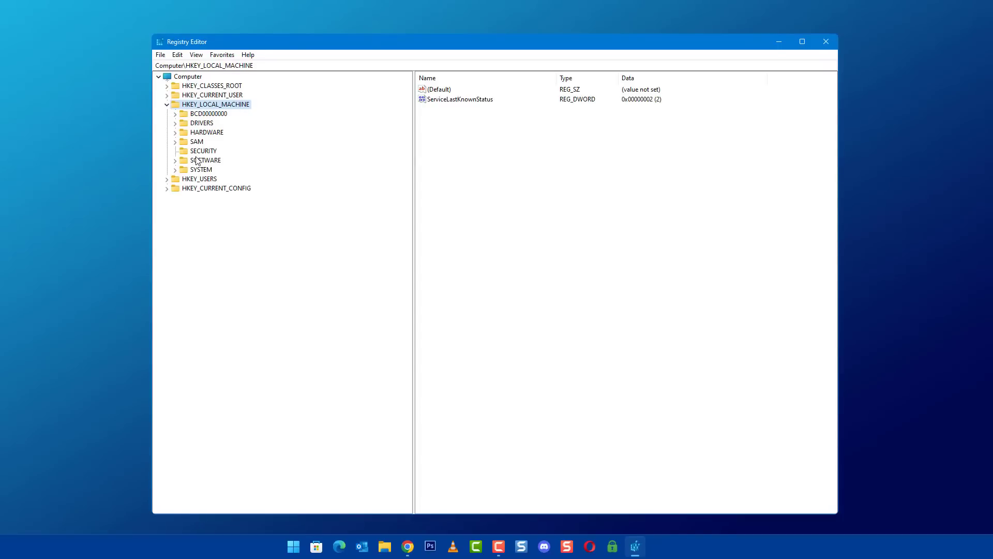
{"action": "left_click", "coordinate": [194, 160]}
{"action": "left_click", "coordinate": [175, 161]}
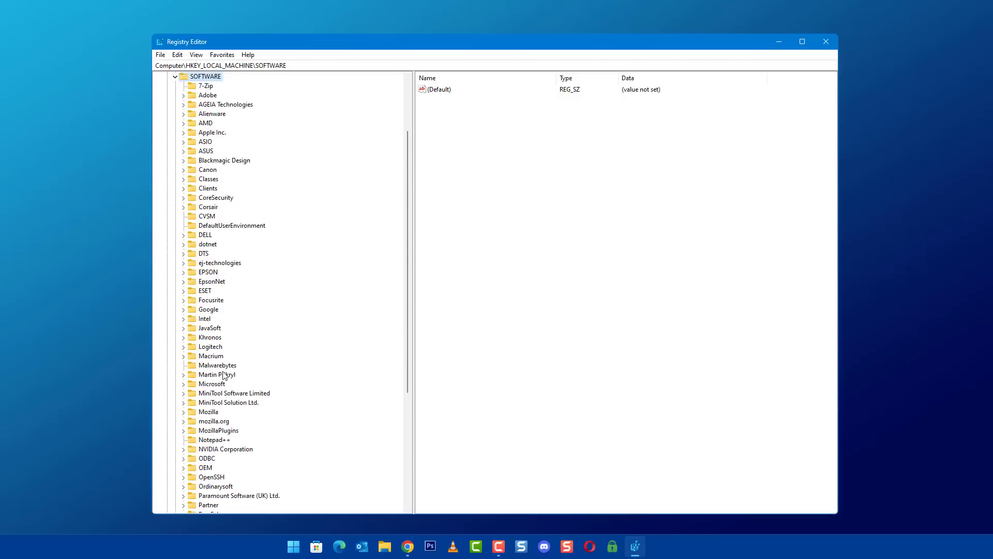
{"action": "scroll", "coordinate": [221, 382], "scroll_direction": "down", "scroll_amount": 1}
{"action": "scroll", "coordinate": [220, 381], "scroll_direction": "down", "scroll_amount": 1}
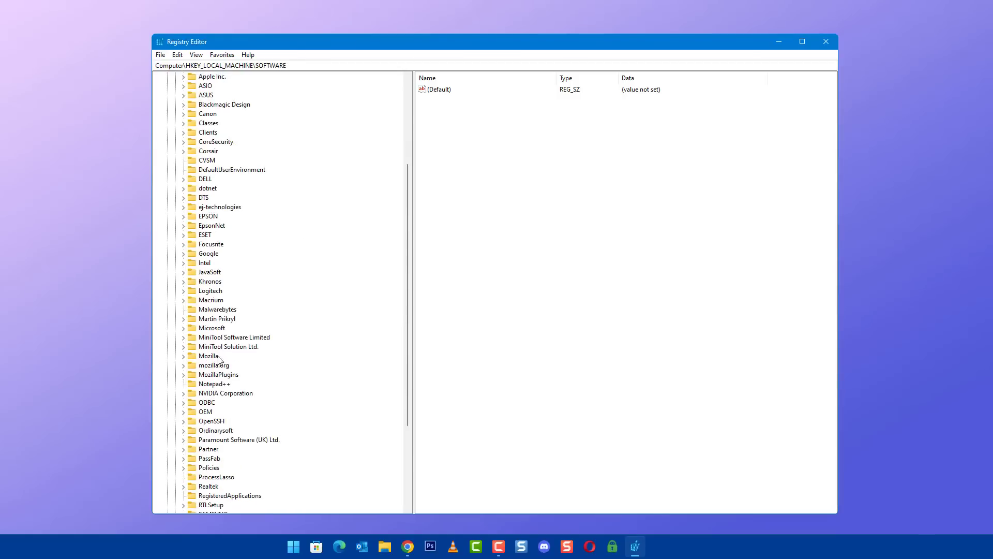
{"action": "left_click", "coordinate": [218, 329]}
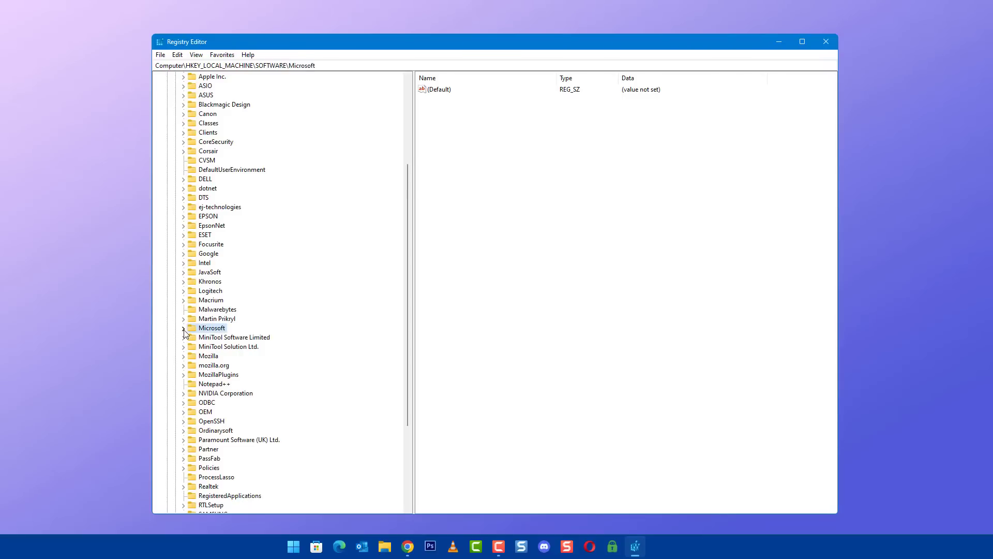
{"action": "left_click", "coordinate": [183, 328]}
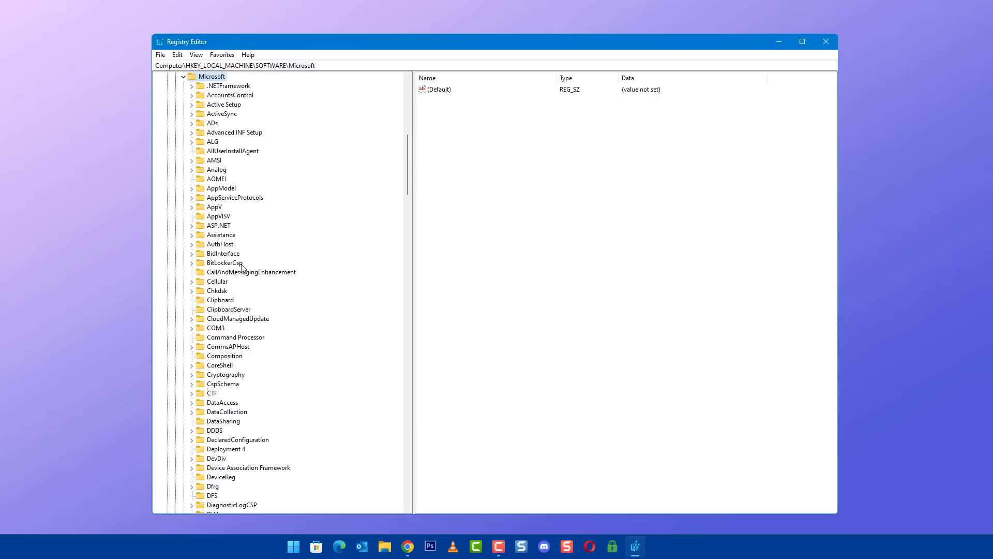
{"action": "scroll", "coordinate": [251, 310], "scroll_direction": "down", "scroll_amount": 20}
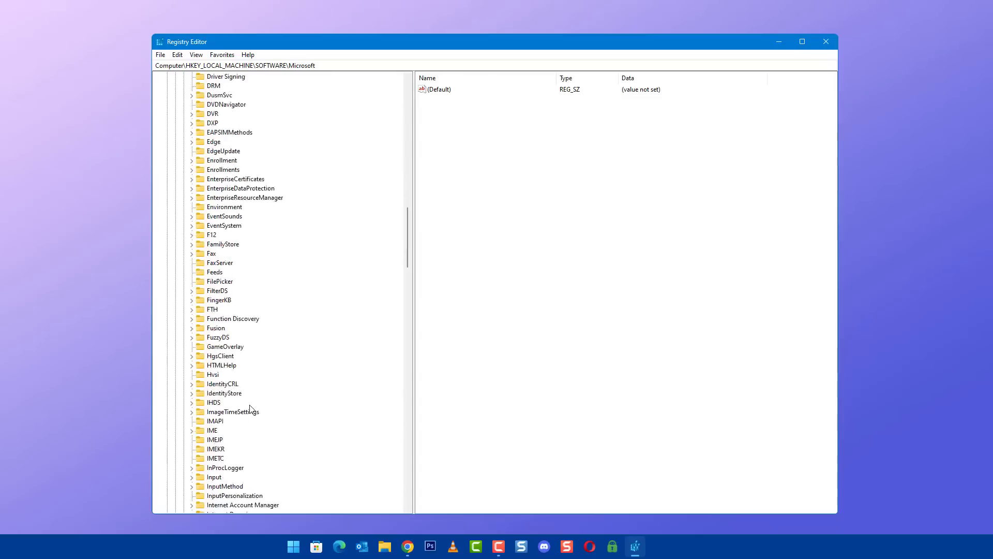
{"action": "scroll", "coordinate": [251, 409], "scroll_direction": "down", "scroll_amount": 20}
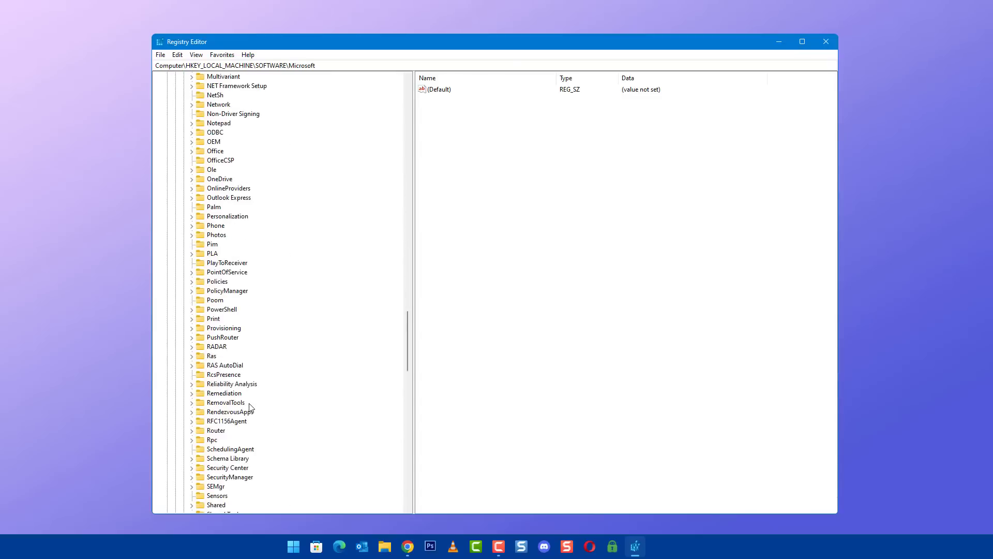
{"action": "scroll", "coordinate": [250, 406], "scroll_direction": "down", "scroll_amount": 20}
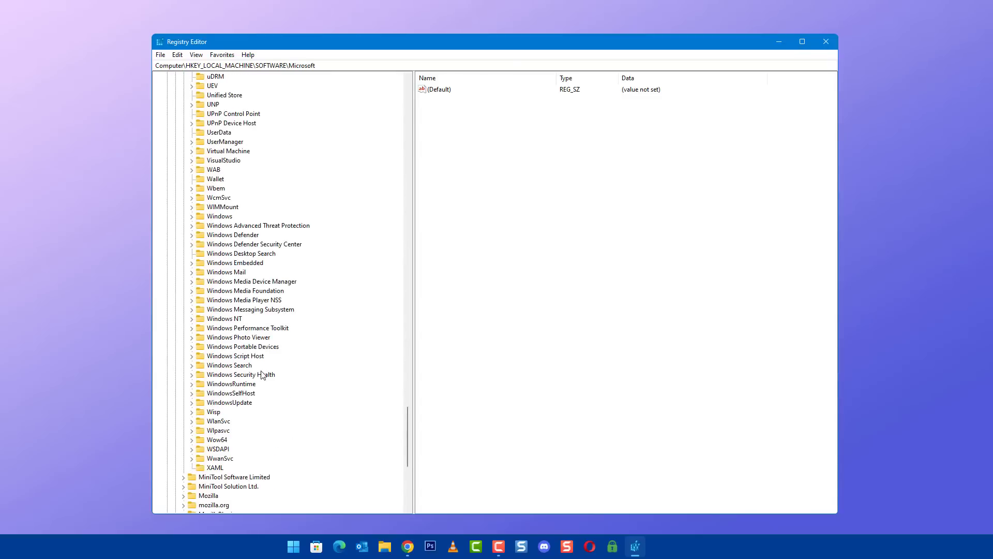
Step: Expand WindowsUpdate > UX and select its Settings key with ActiveHoursEnd and ActiveHoursStart
{"action": "left_click", "coordinate": [242, 403]}
{"action": "scroll", "coordinate": [308, 389], "scroll_direction": "down", "scroll_amount": 7}
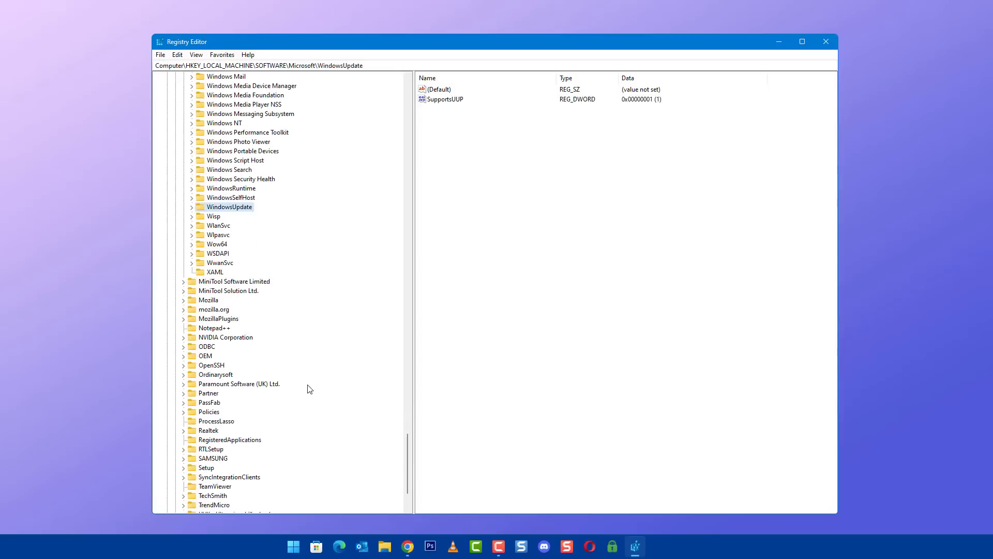
{"action": "scroll", "coordinate": [308, 383], "scroll_direction": "down", "scroll_amount": 3}
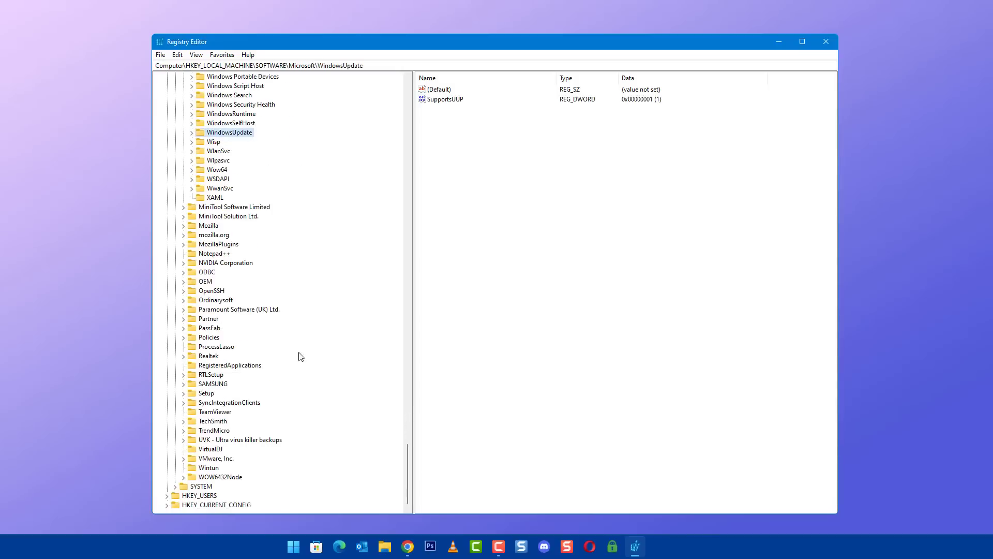
{"action": "left_click", "coordinate": [192, 133]}
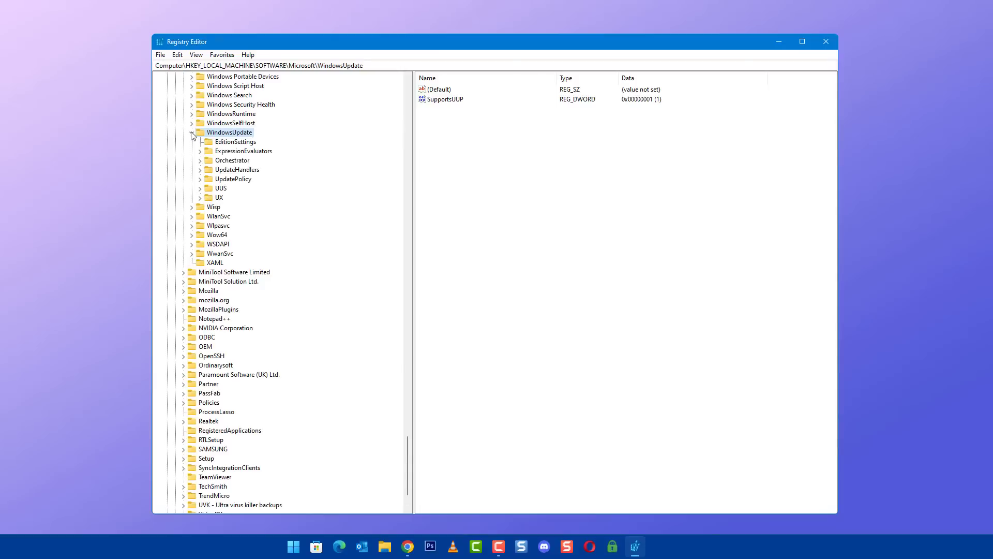
{"action": "left_click", "coordinate": [219, 198]}
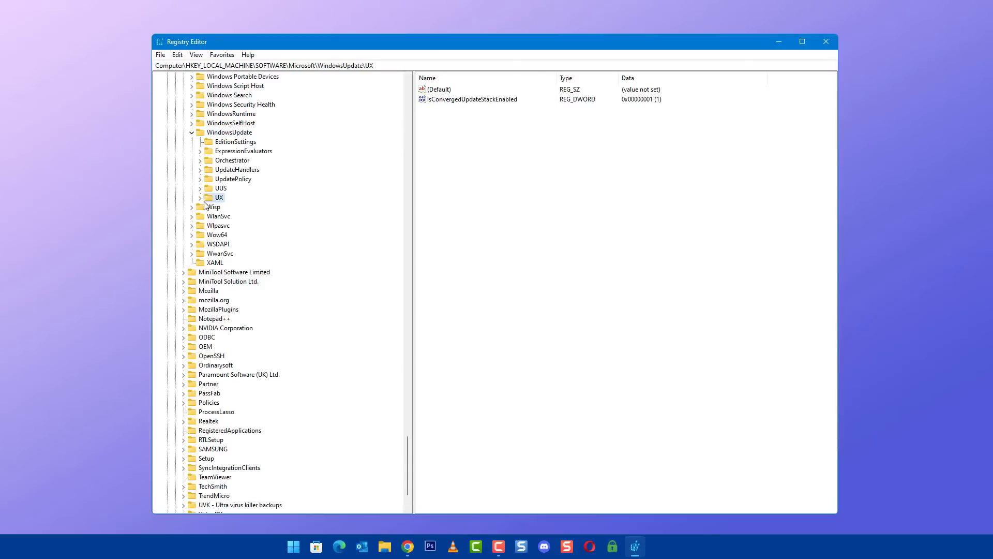
{"action": "left_click", "coordinate": [200, 198]}
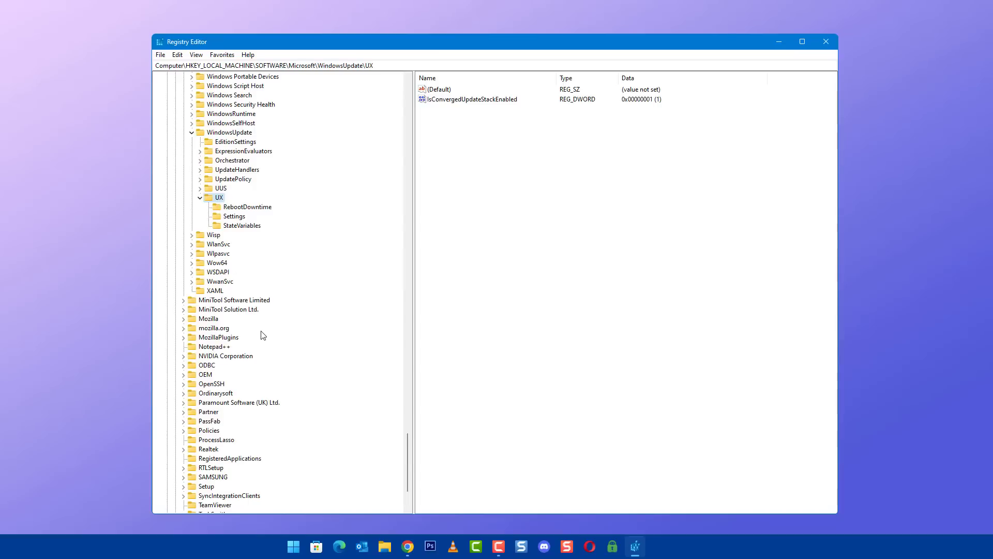
{"action": "left_click", "coordinate": [233, 218]}
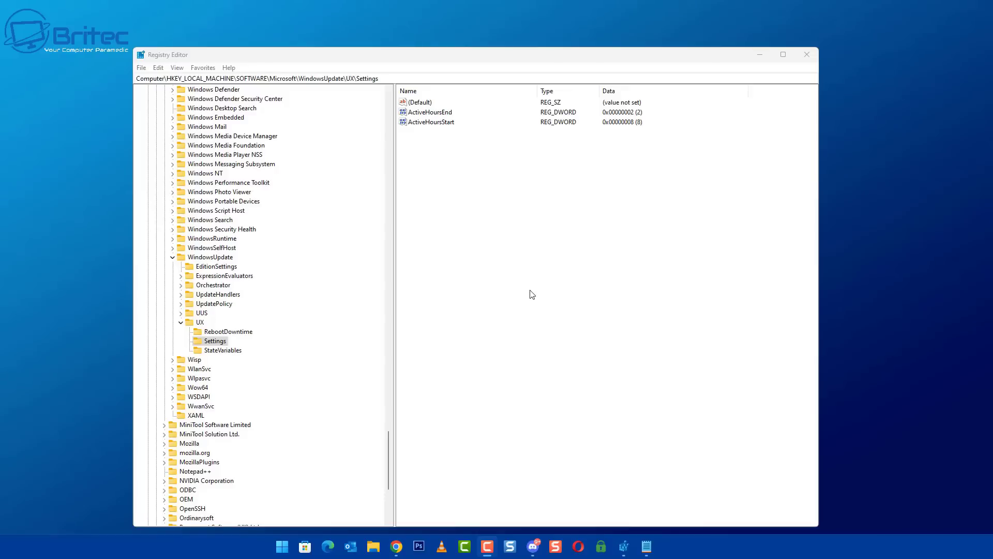
Step: Create a new DWORD (32-bit) value named FlightSettingsMaxPauseDays in the UX Settings key
{"action": "left_click", "coordinate": [523, 234]}
{"action": "right_click", "coordinate": [523, 234]}
{"action": "mouse_move", "coordinate": [571, 238]}
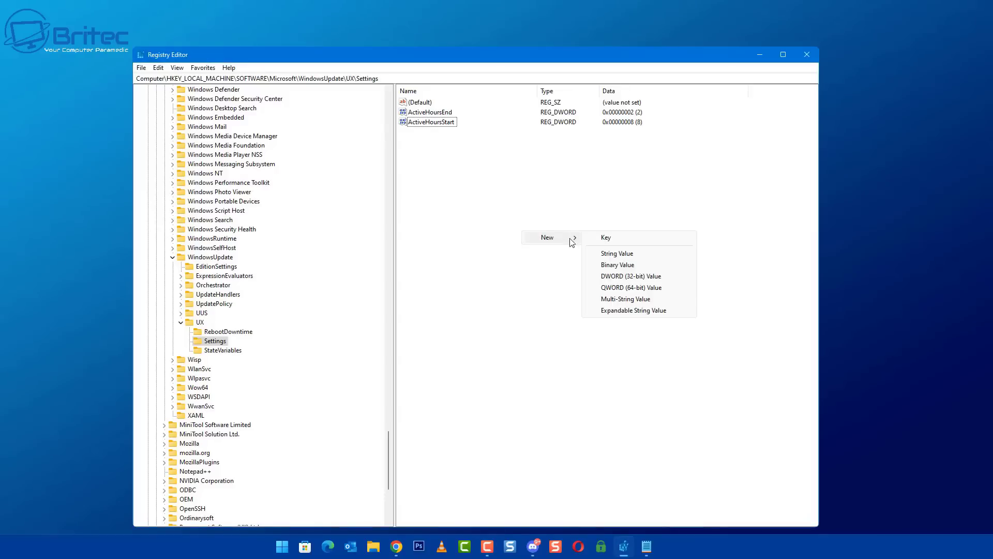
{"action": "left_click", "coordinate": [640, 276]}
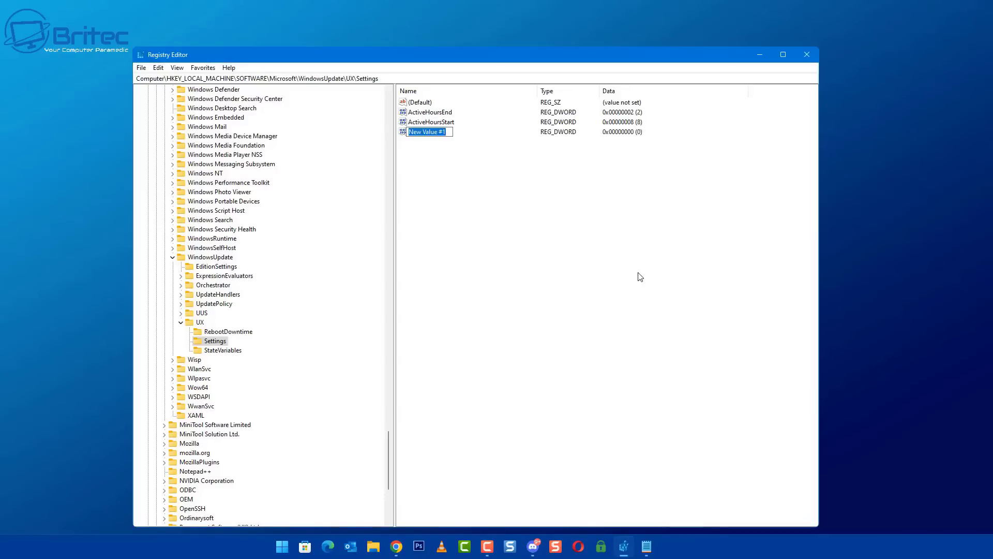
{"action": "type", "text": "FlightSettingsMaxPause"}
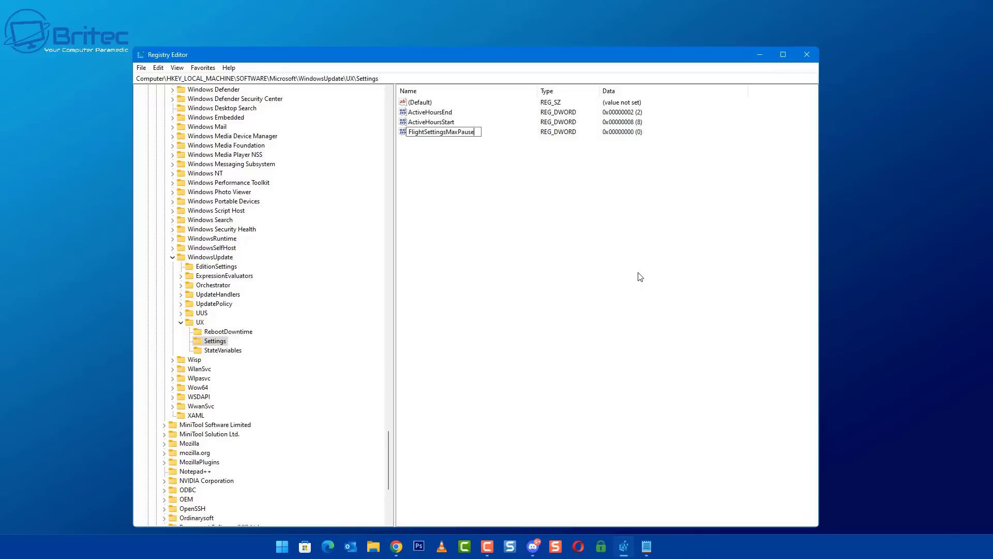
{"action": "type", "text": "Days"}
{"action": "key", "text": "Return"}
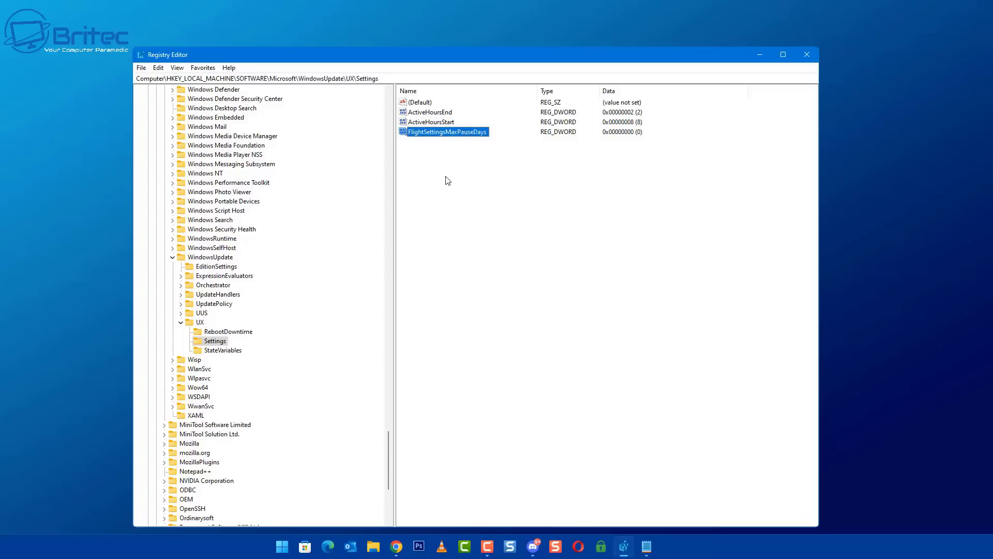
Step: Set FlightSettingsMaxPauseDays to 3654 in decimal, about ten years
{"action": "double_click", "coordinate": [453, 133]}
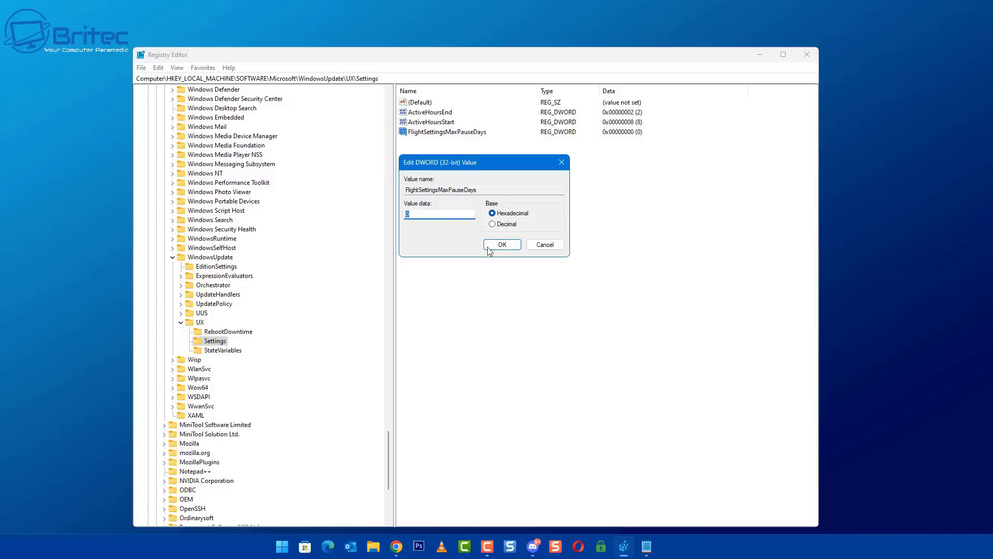
{"action": "left_click", "coordinate": [494, 224]}
{"action": "type", "text": "3654"}
{"action": "left_click", "coordinate": [503, 245]}
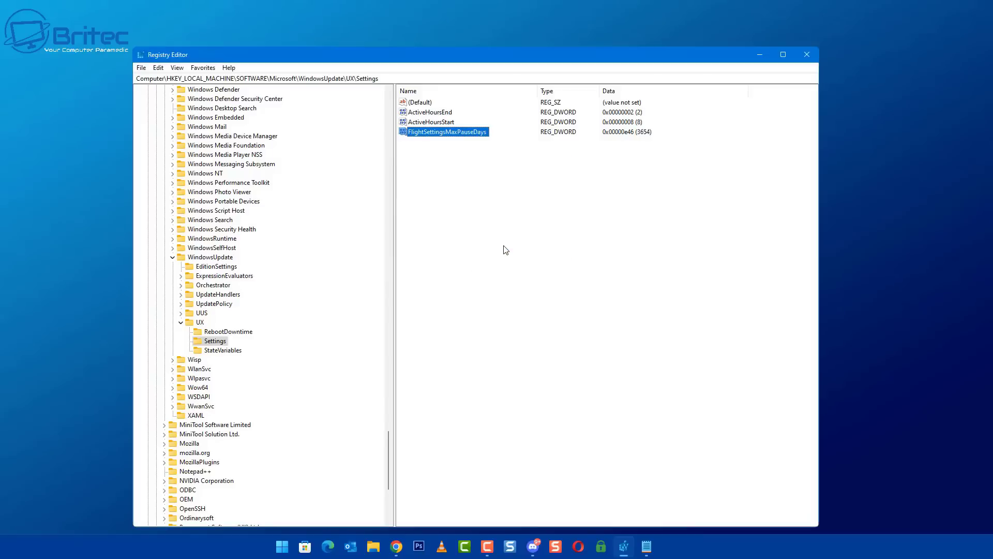
Step: Minimize Registry Editor and reopen Settings on the Windows Update page
{"action": "left_click", "coordinate": [760, 55]}
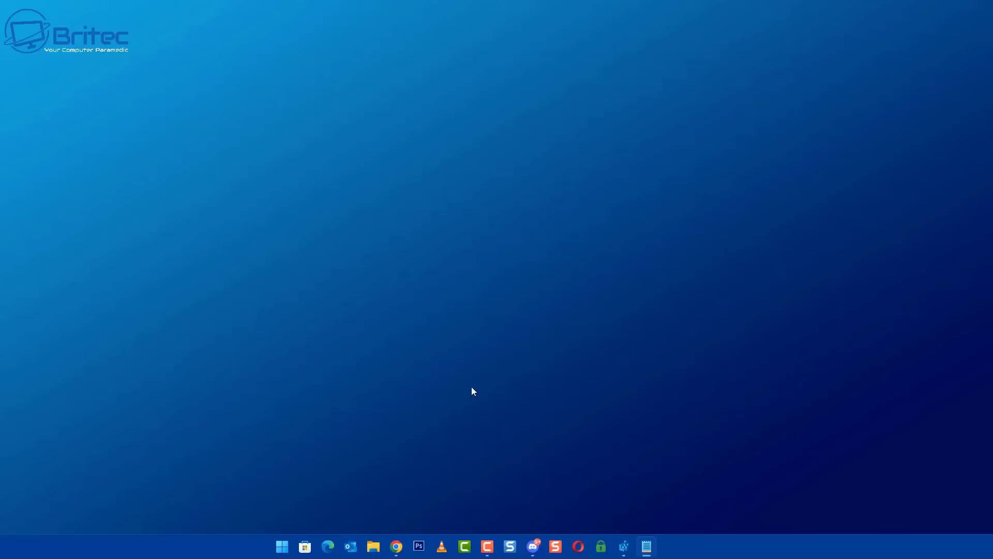
{"action": "left_click", "coordinate": [282, 546]}
{"action": "left_click", "coordinate": [344, 282]}
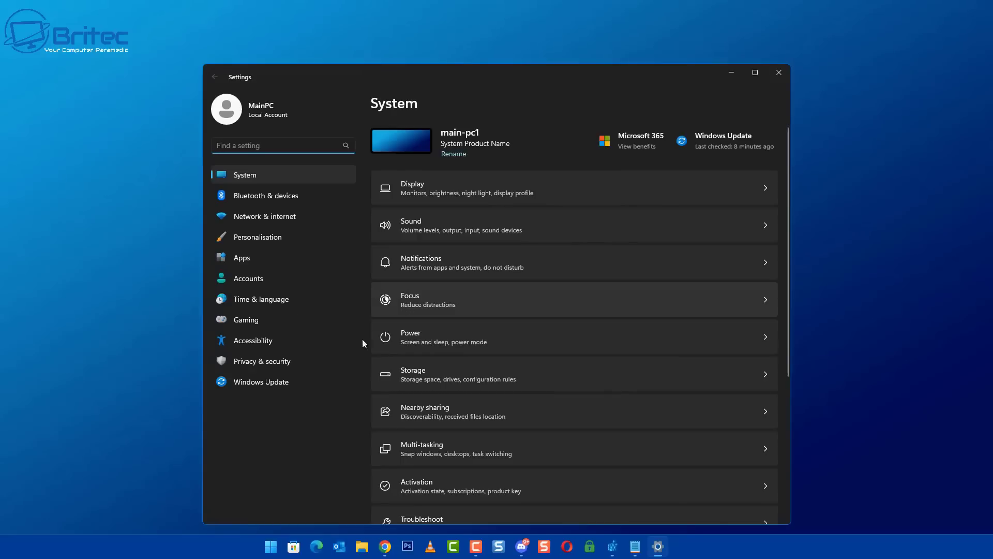
{"action": "left_click", "coordinate": [273, 382]}
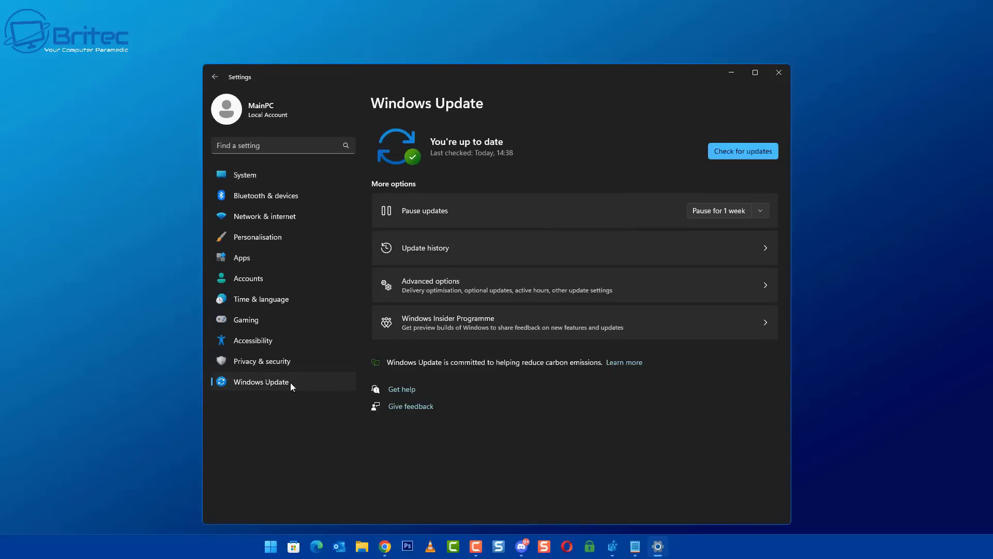
Step: Scroll the Pause updates list through hundreds of weeks, keep 1 week, and close Settings
{"action": "left_click", "coordinate": [761, 212]}
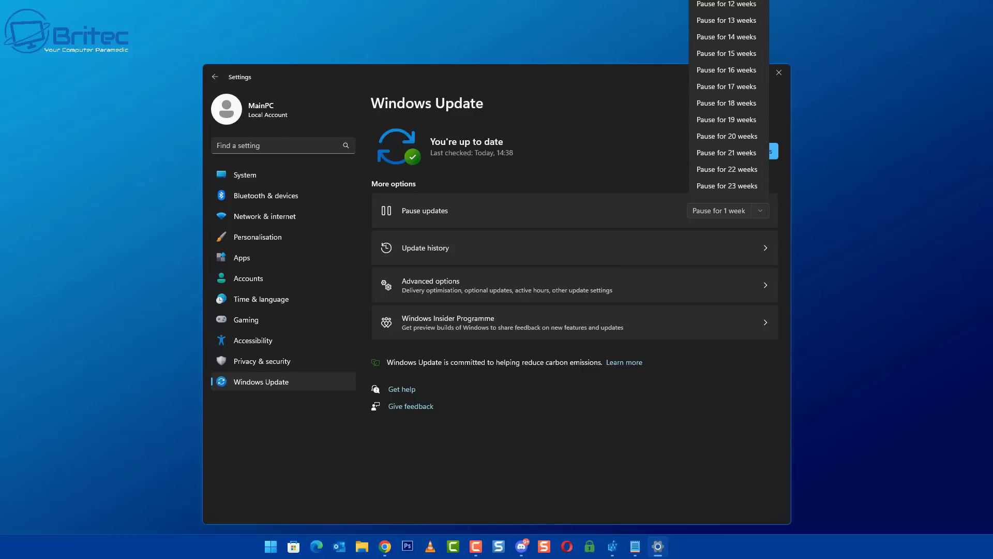
{"action": "key", "text": "F10"}
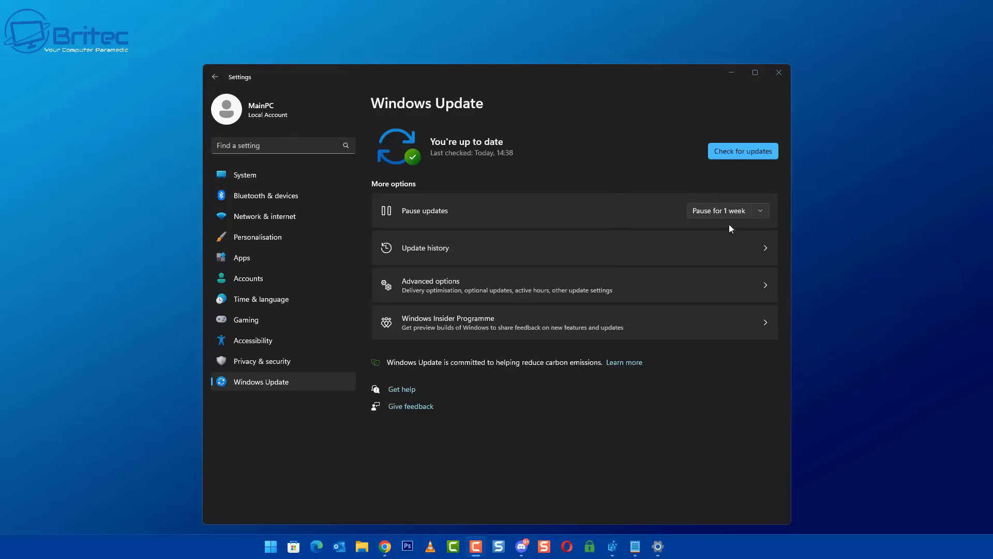
{"action": "left_click", "coordinate": [763, 212]}
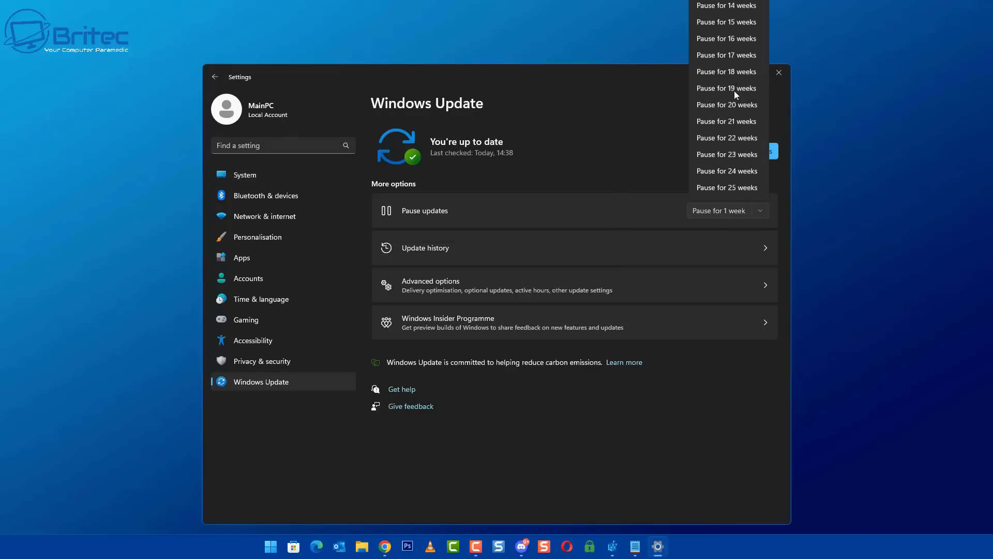
{"action": "scroll", "coordinate": [733, 92], "scroll_direction": "down", "scroll_amount": 10}
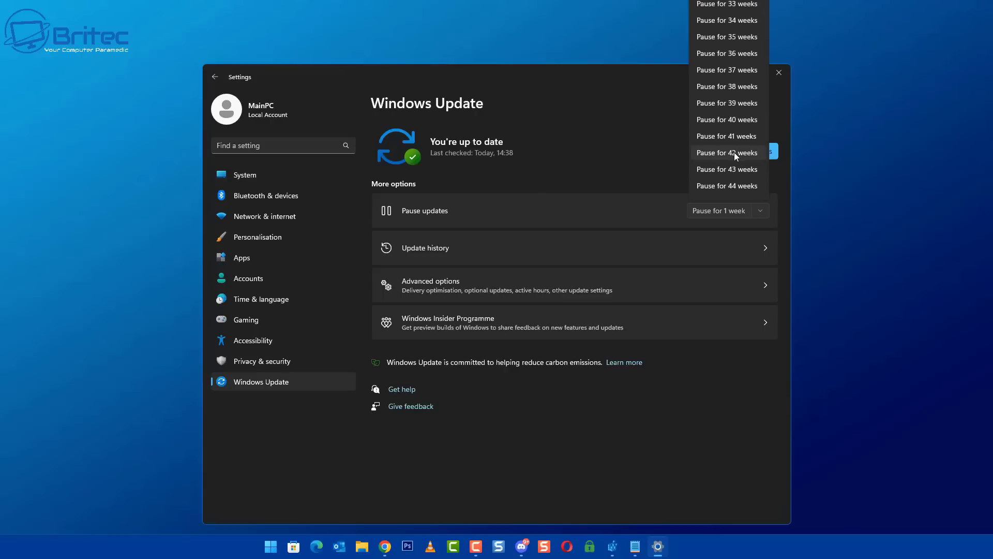
{"action": "scroll", "coordinate": [734, 152], "scroll_direction": "down", "scroll_amount": 20}
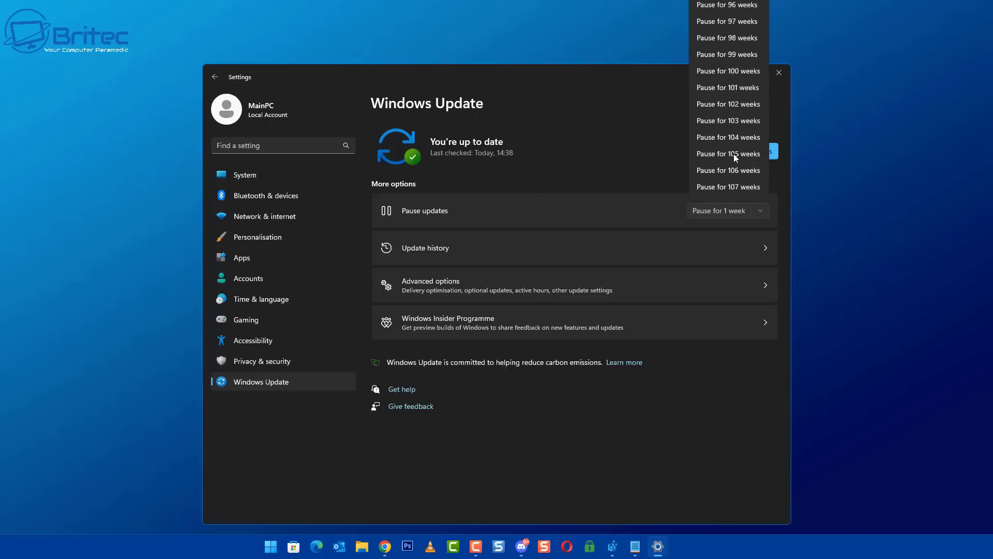
{"action": "scroll", "coordinate": [734, 154], "scroll_direction": "down", "scroll_amount": 13}
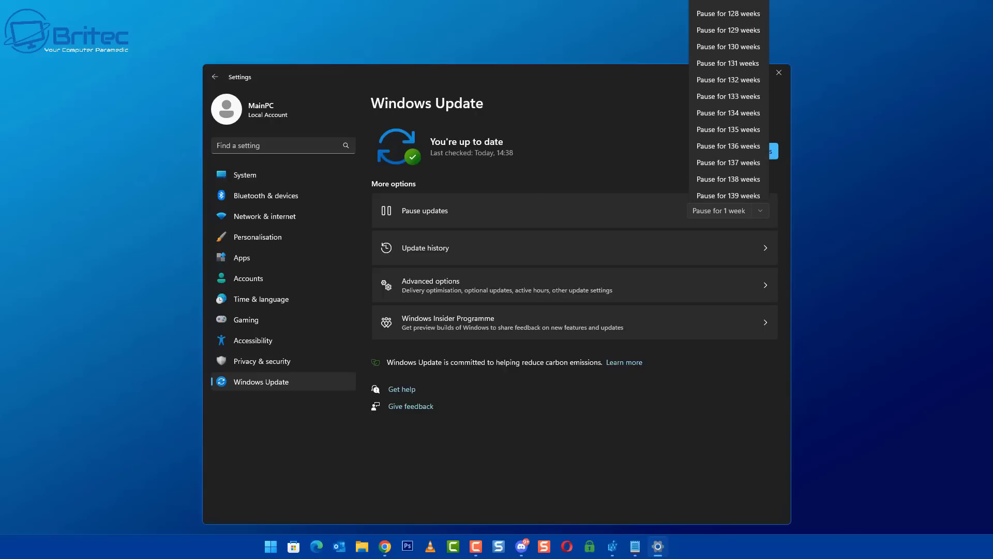
{"action": "scroll", "coordinate": [729, 98], "scroll_direction": "down", "scroll_amount": 20}
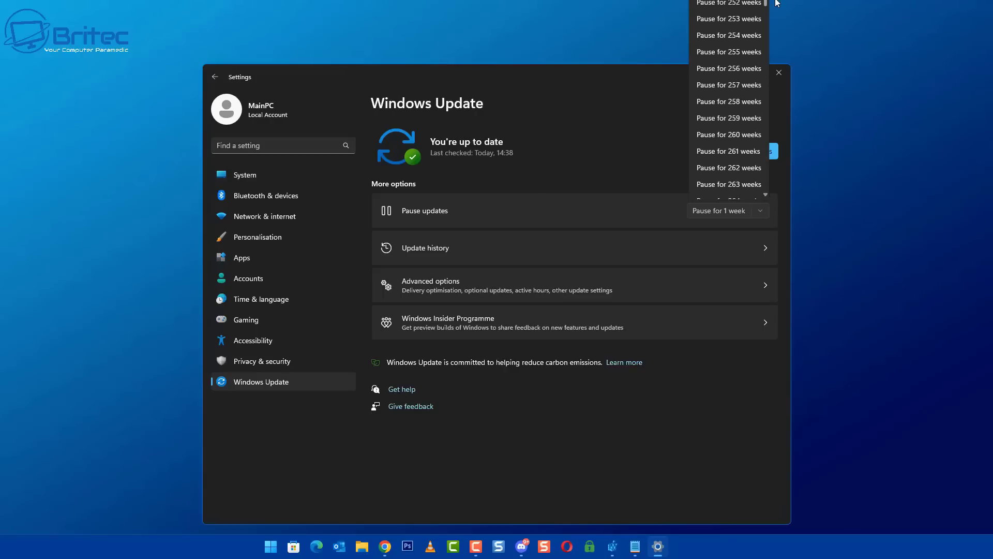
{"action": "left_click_drag", "start_coordinate": [777, 2], "coordinate": [778, 194]}
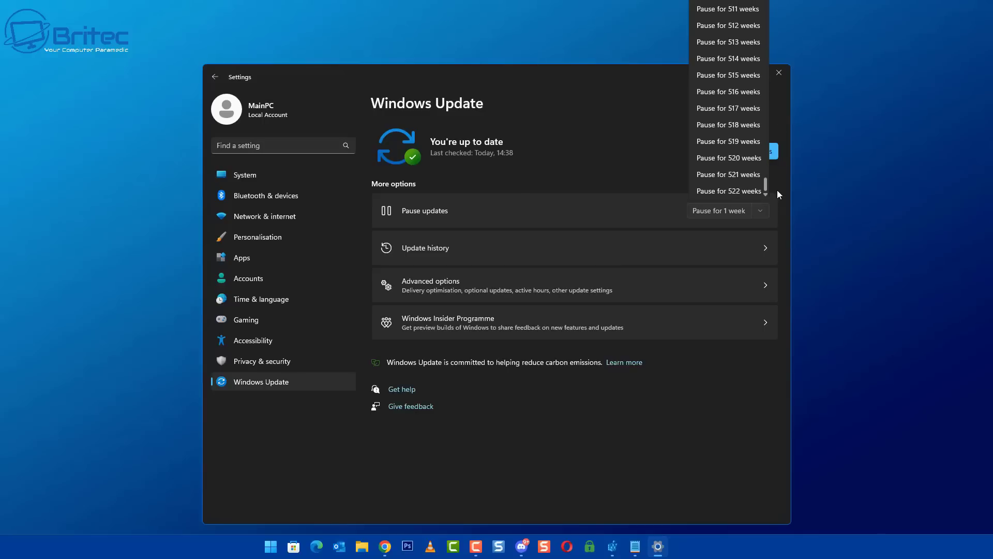
{"action": "left_click_drag", "start_coordinate": [777, 188], "coordinate": [773, 63]}
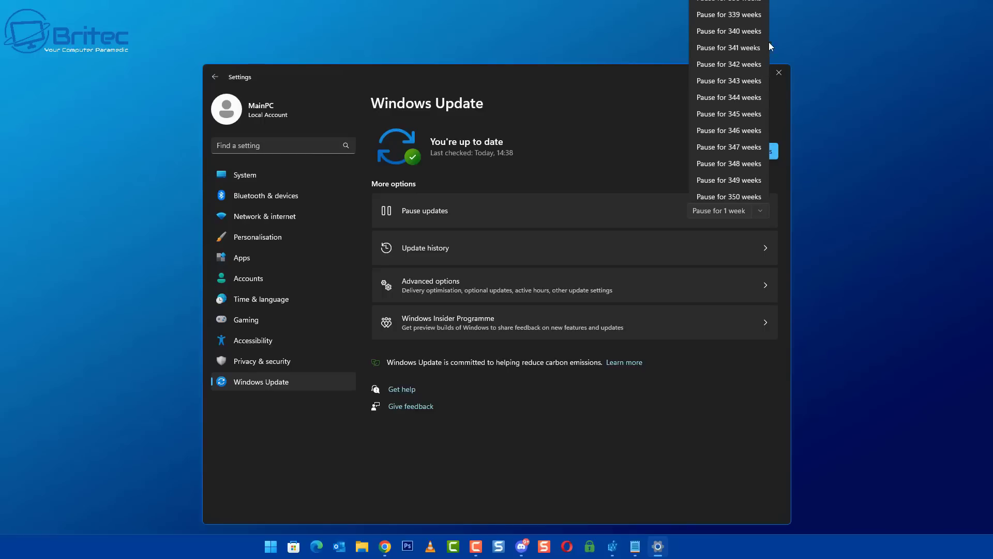
{"action": "left_click", "coordinate": [888, 128]}
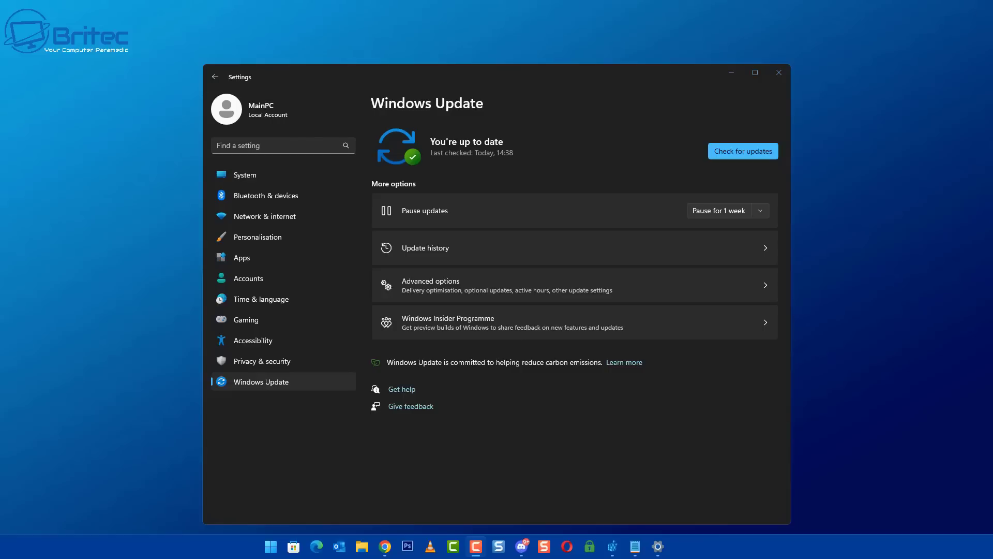
{"action": "left_click", "coordinate": [775, 72]}
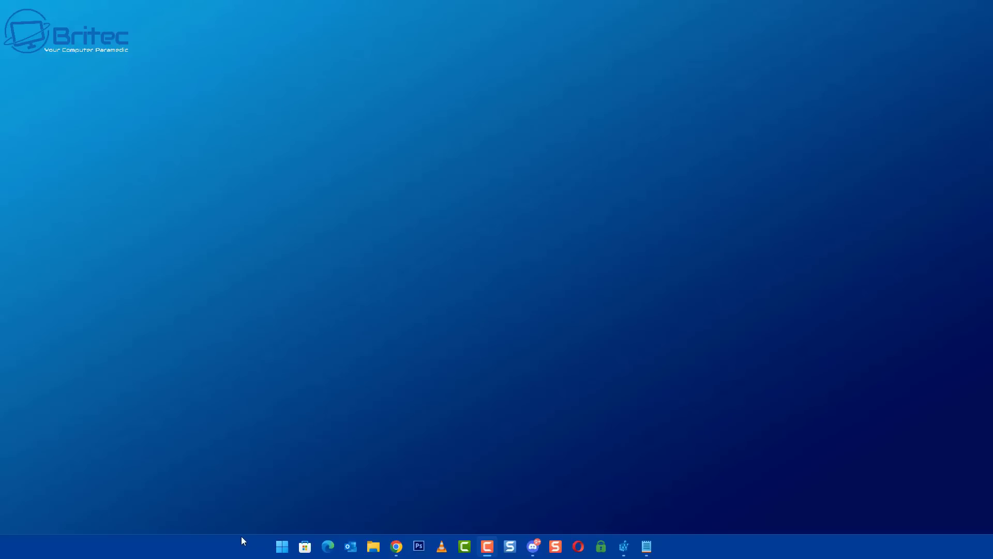
Step: Restore Registry Editor and change FlightSettingsMaxPauseDays to 365 in decimal
{"action": "left_click", "coordinate": [624, 546]}
{"action": "left_click", "coordinate": [486, 215]}
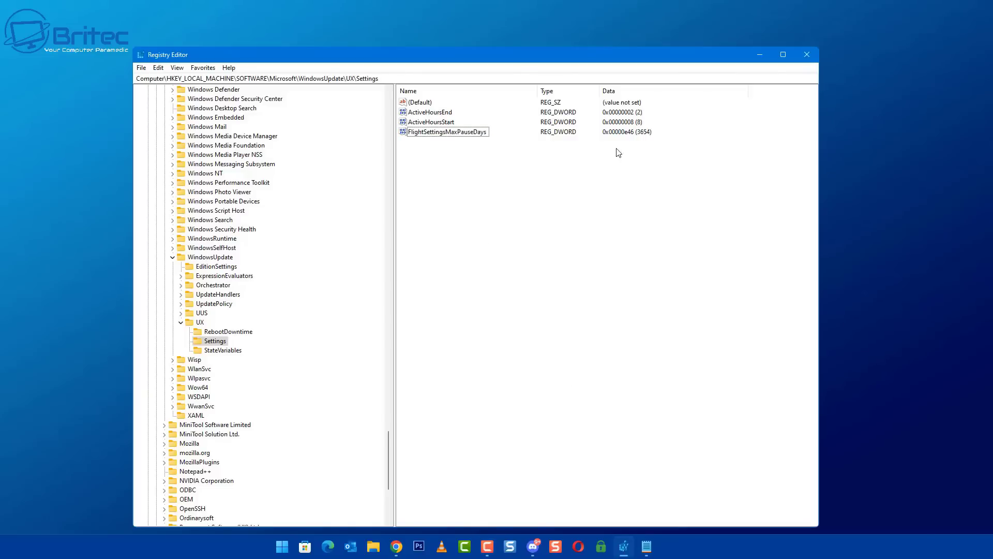
{"action": "left_click", "coordinate": [453, 133]}
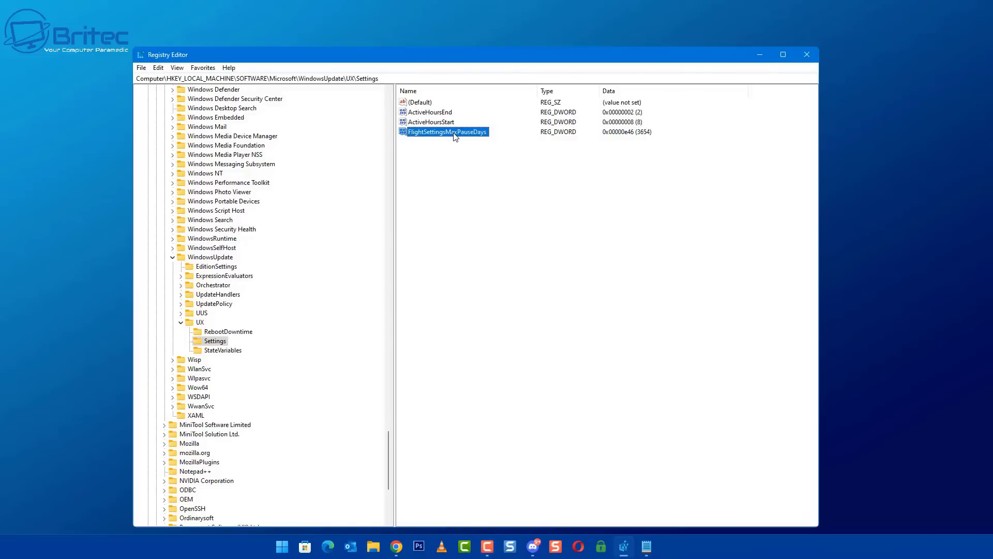
{"action": "double_click", "coordinate": [453, 133]}
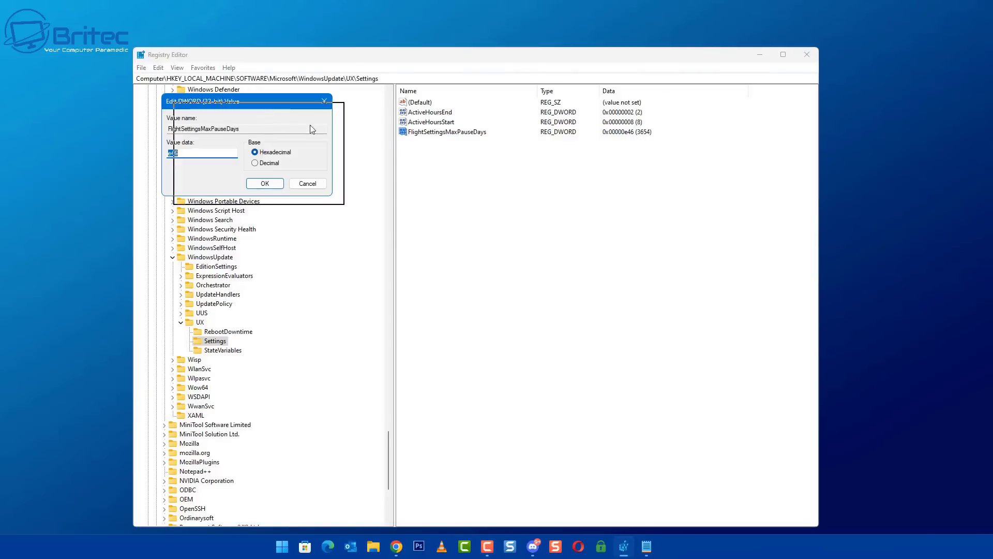
{"action": "left_click_drag", "start_coordinate": [511, 153], "coordinate": [511, 154]}
{"action": "left_click", "coordinate": [502, 214]}
{"action": "type", "text": "365"}
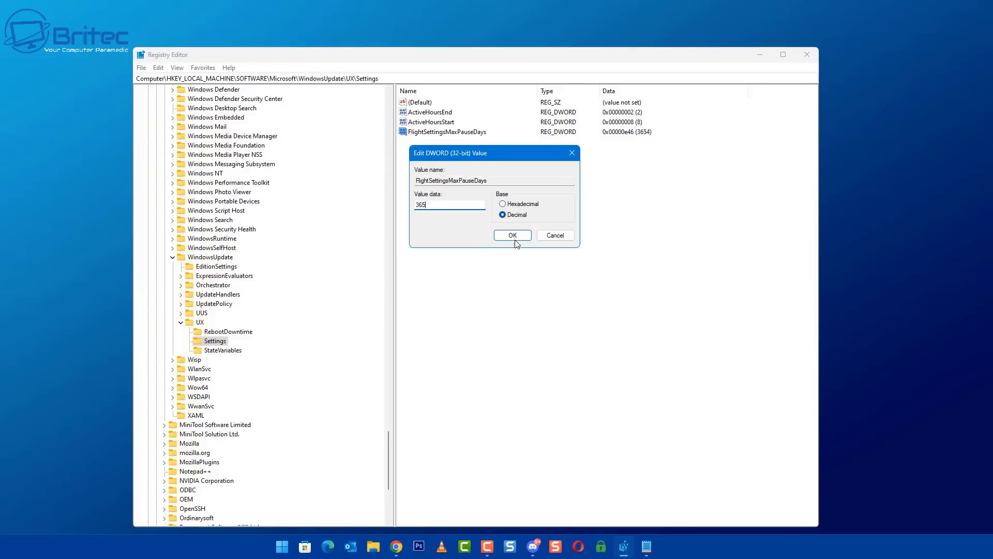
{"action": "left_click", "coordinate": [513, 237]}
{"action": "left_click", "coordinate": [758, 54]}
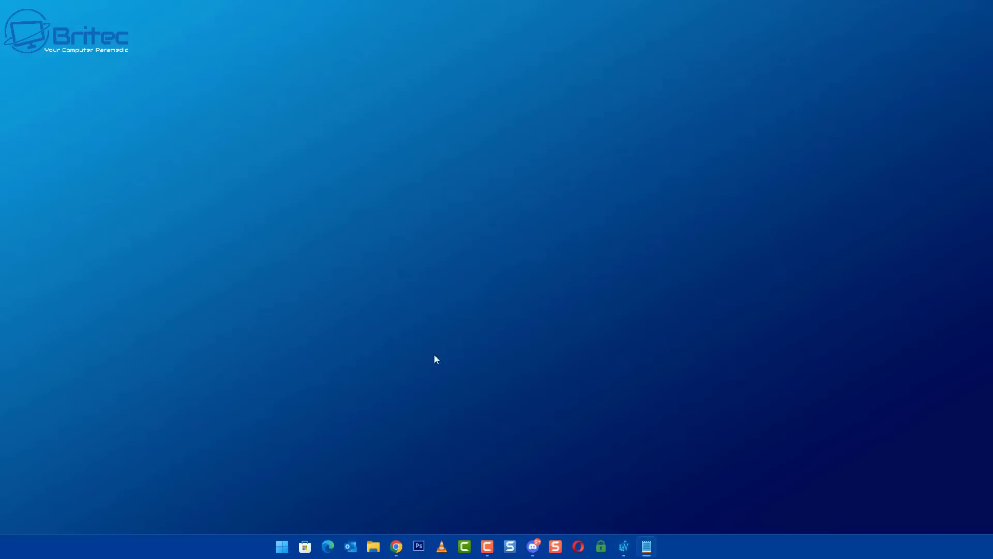
{"action": "key", "text": "super"}
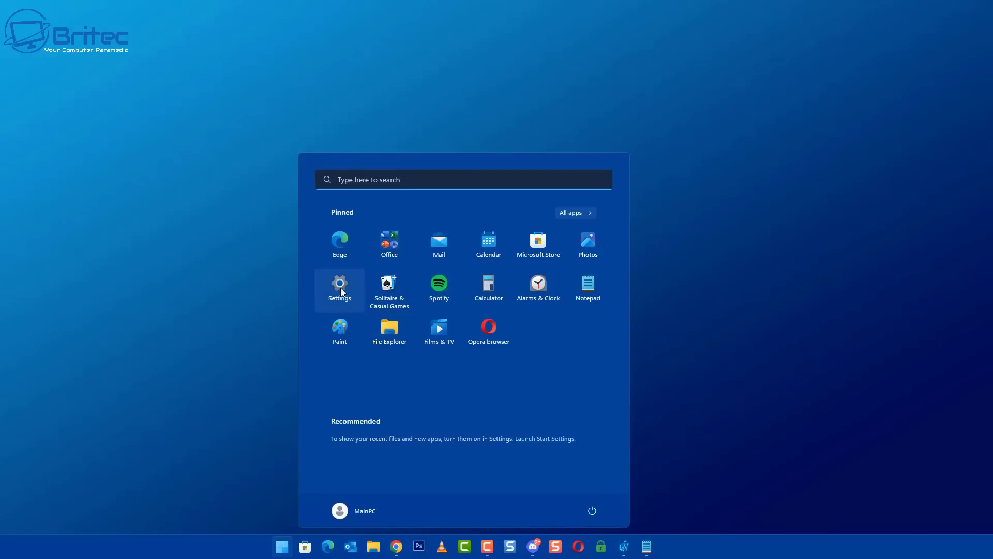
{"action": "left_click", "coordinate": [340, 287]}
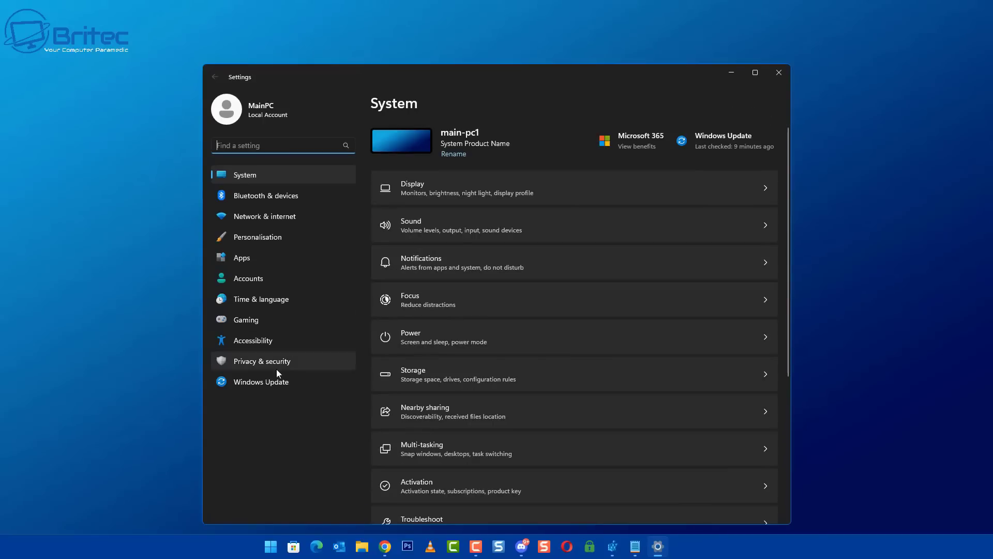
{"action": "left_click", "coordinate": [266, 381]}
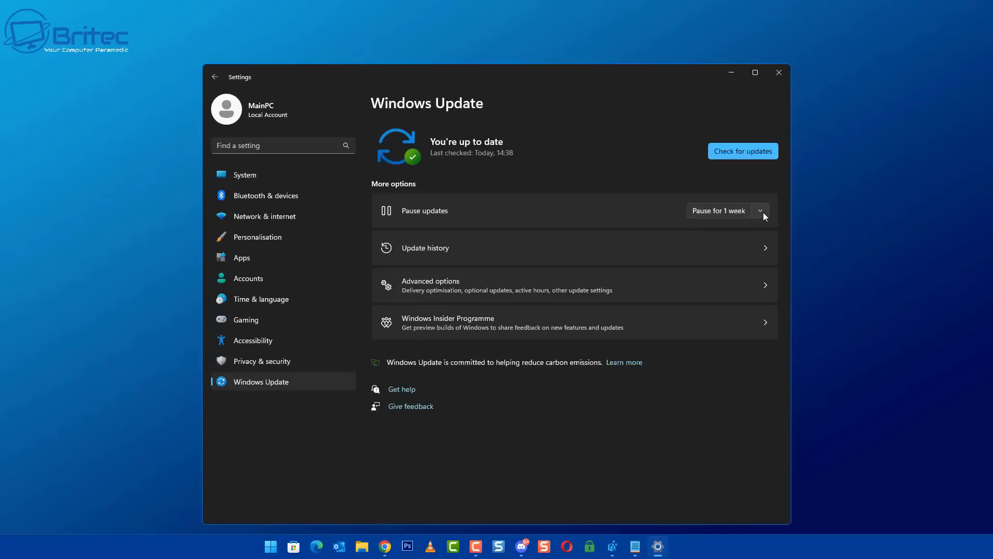
{"action": "left_click", "coordinate": [764, 210]}
{"action": "scroll", "coordinate": [740, 148], "scroll_direction": "down", "scroll_amount": 5}
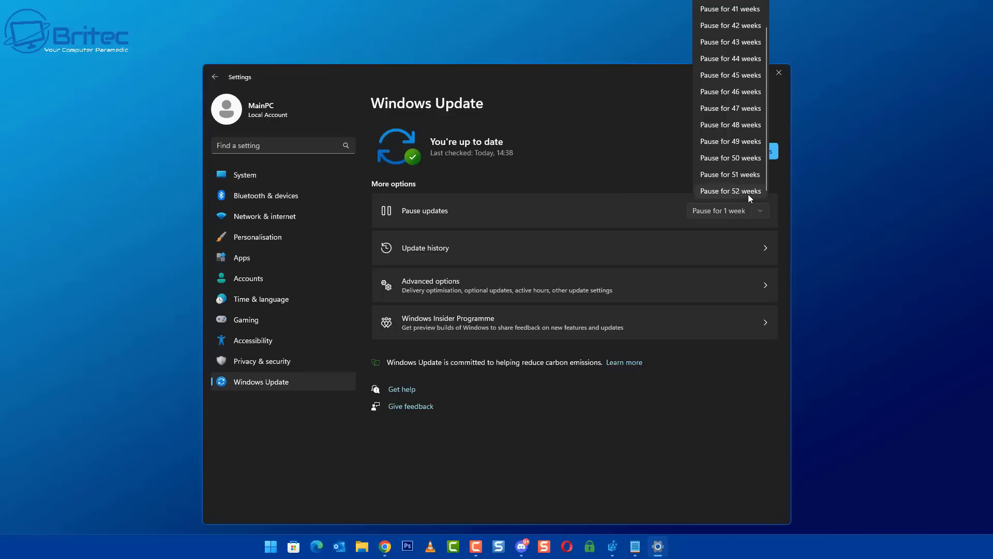
{"action": "scroll", "coordinate": [747, 194], "scroll_direction": "up", "scroll_amount": 2}
{"action": "scroll", "coordinate": [746, 194], "scroll_direction": "down", "scroll_amount": 2}
{"action": "key", "text": "Escape"}
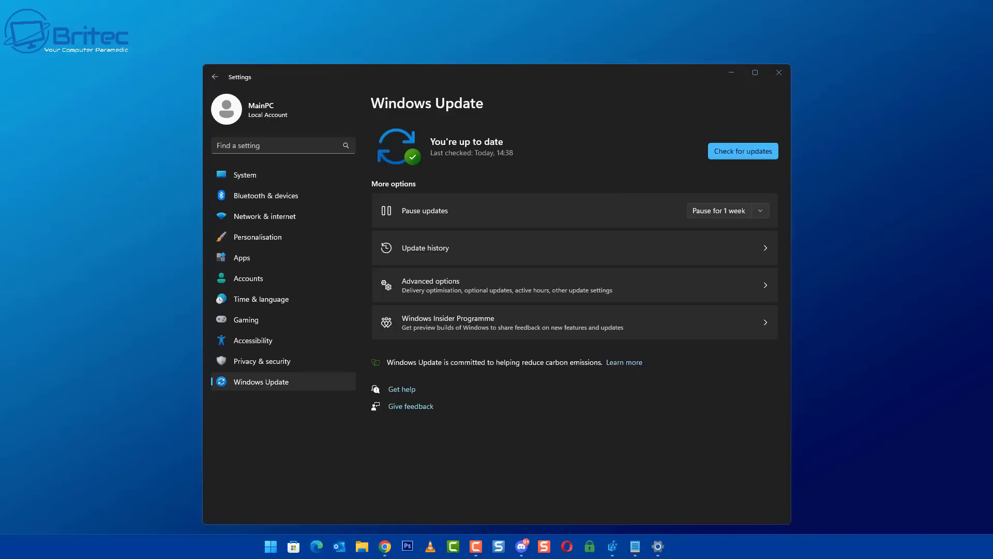
Step: Close Settings, delete the FlightSettingsMaxPauseDays value, and close Registry Editor
{"action": "left_click", "coordinate": [777, 73]}
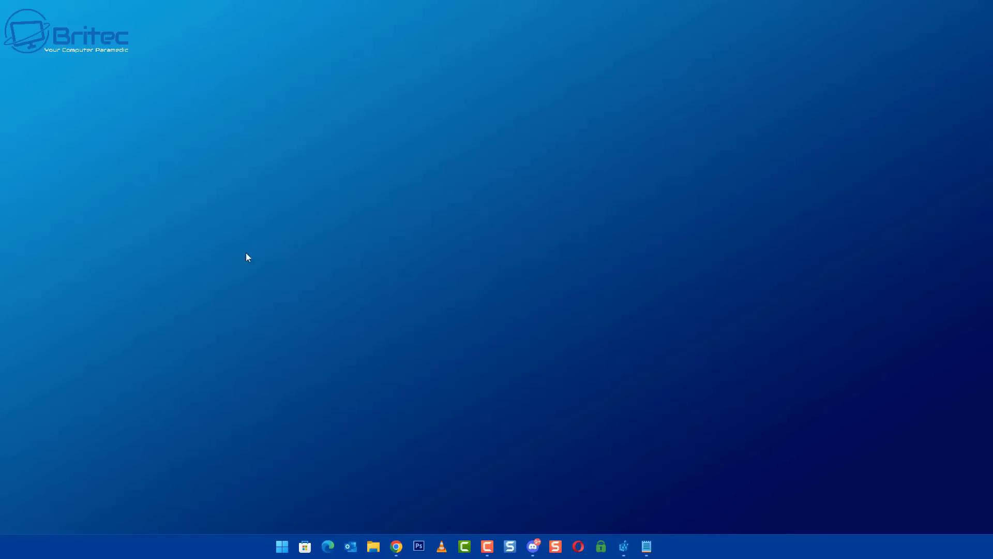
{"action": "left_click", "coordinate": [624, 547]}
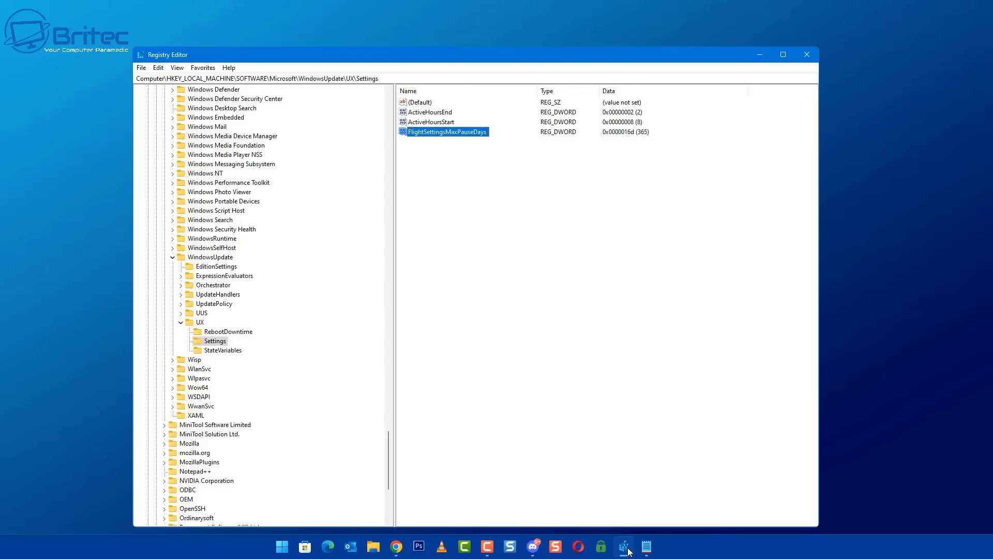
{"action": "right_click", "coordinate": [435, 134]}
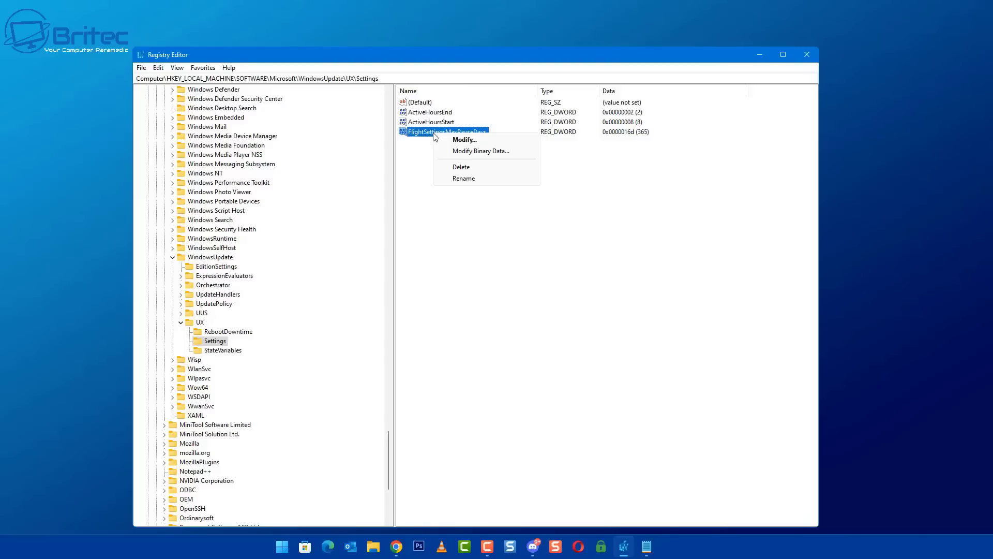
{"action": "left_click", "coordinate": [462, 167]}
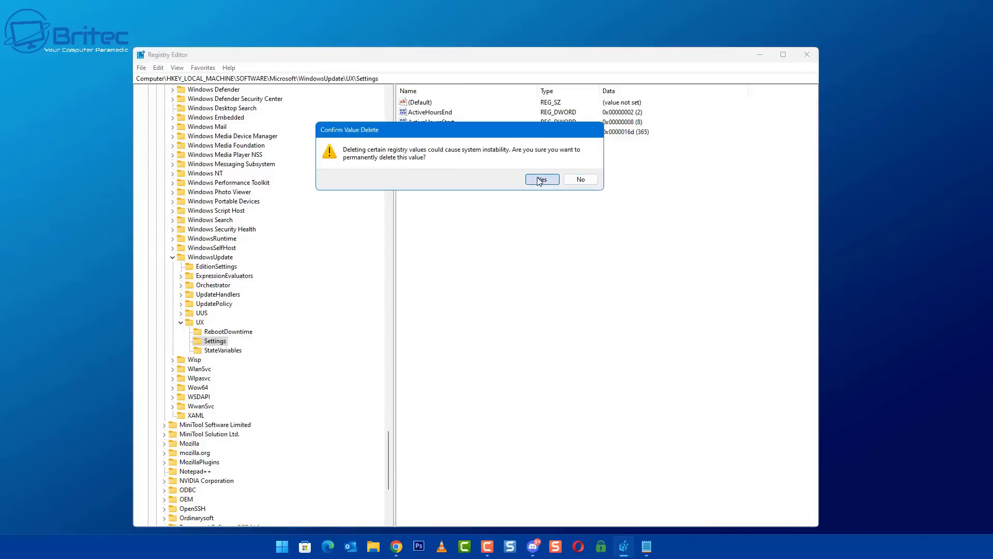
{"action": "left_click", "coordinate": [544, 182]}
{"action": "left_click", "coordinate": [805, 54]}
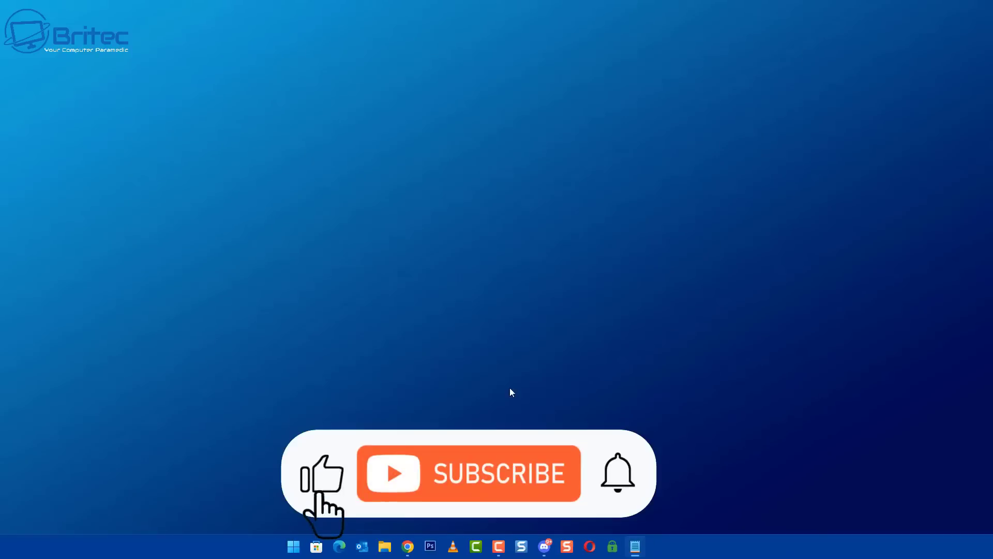
Step: Open Windows Update in Settings and confirm the pause durations only go from 1 to 5 weeks
{"action": "left_click", "coordinate": [293, 545]}
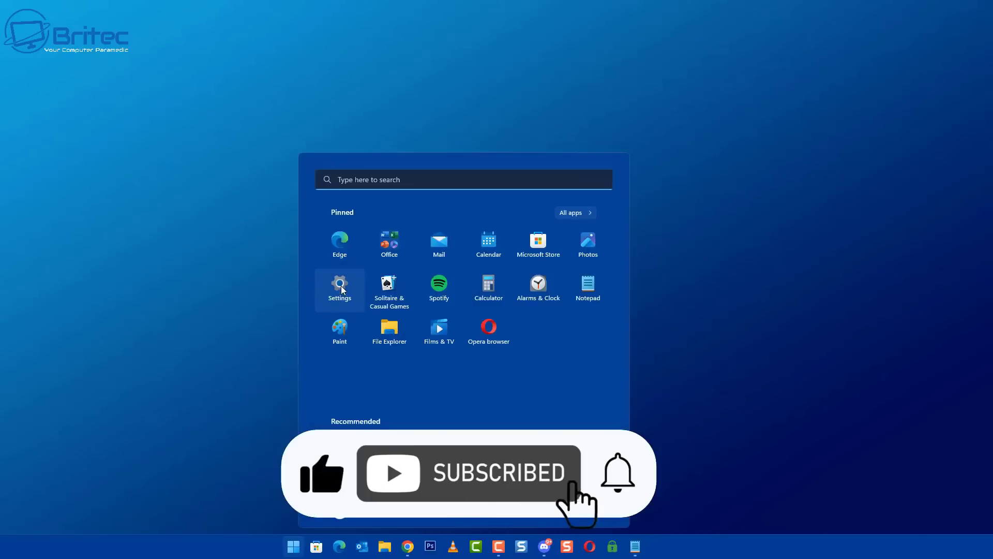
{"action": "left_click", "coordinate": [340, 290]}
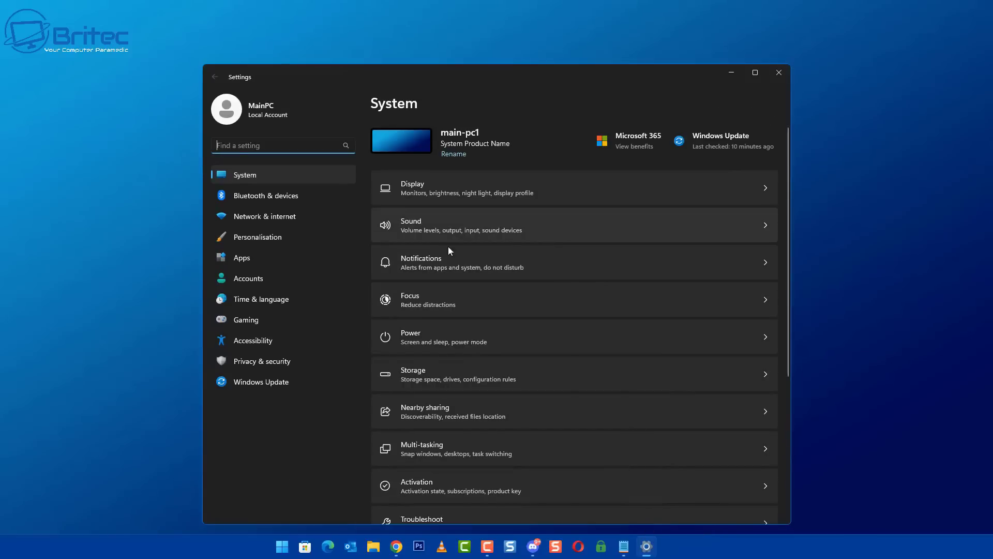
{"action": "left_click", "coordinate": [267, 386]}
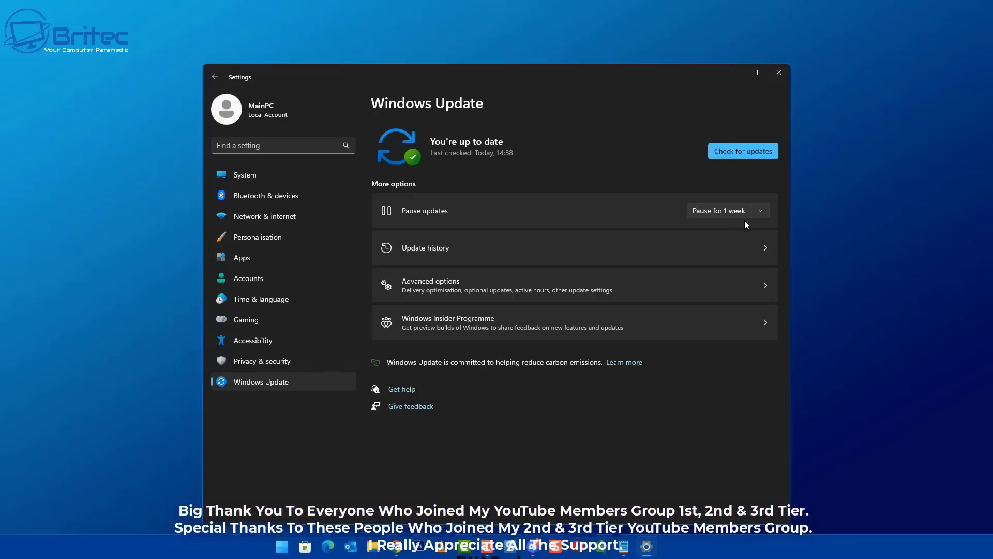
{"action": "left_click", "coordinate": [765, 210]}
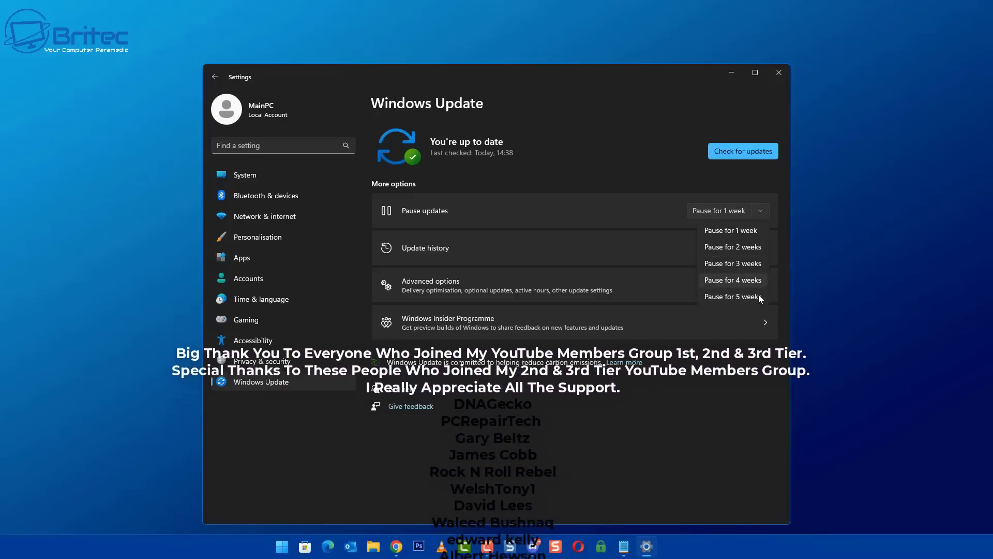
{"action": "left_click", "coordinate": [859, 197]}
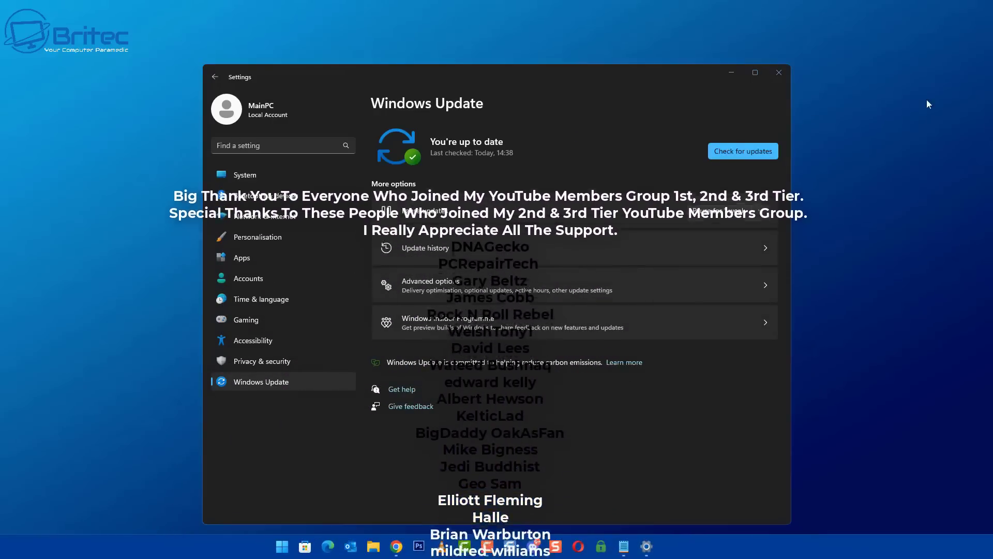
Step: Close the Settings app now that the 5-week pause limit is confirmed
{"action": "left_click", "coordinate": [779, 73]}
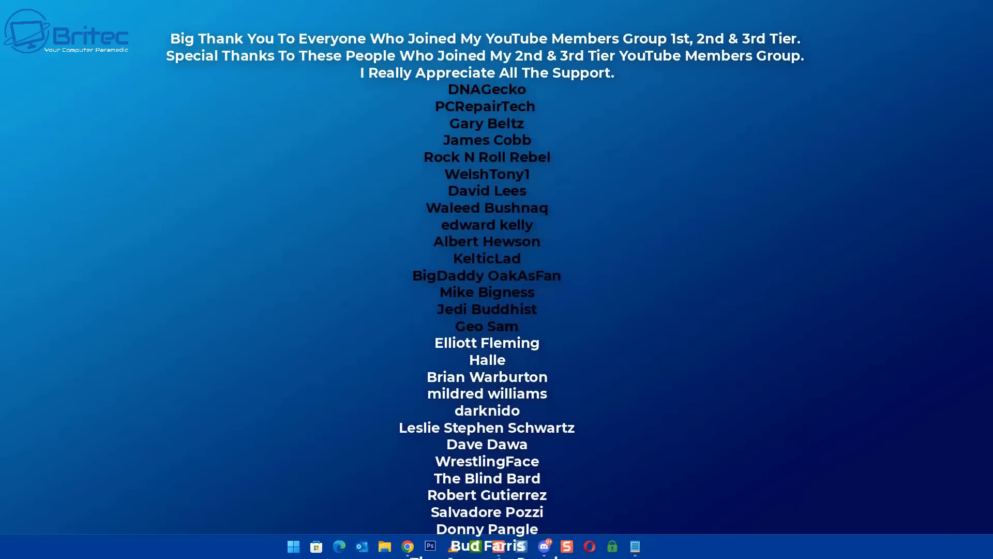